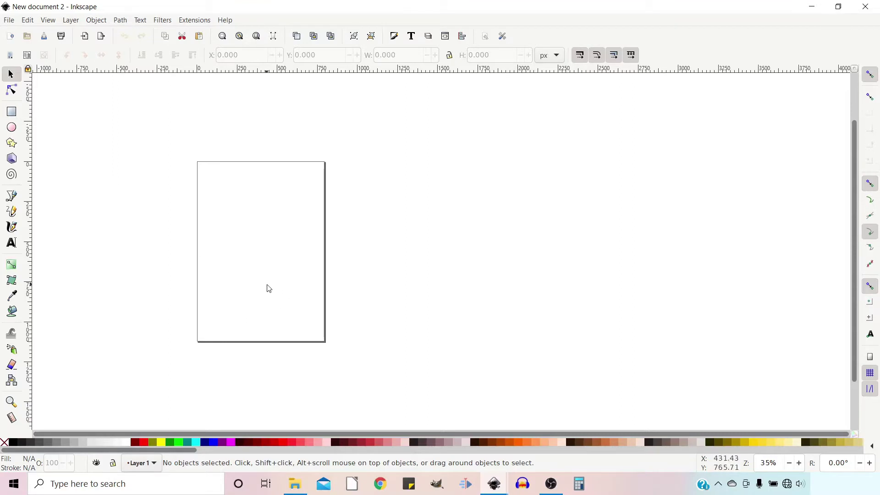
# Zoom in to the page width and turn off the page border in the document properties
pyautogui.press('6')
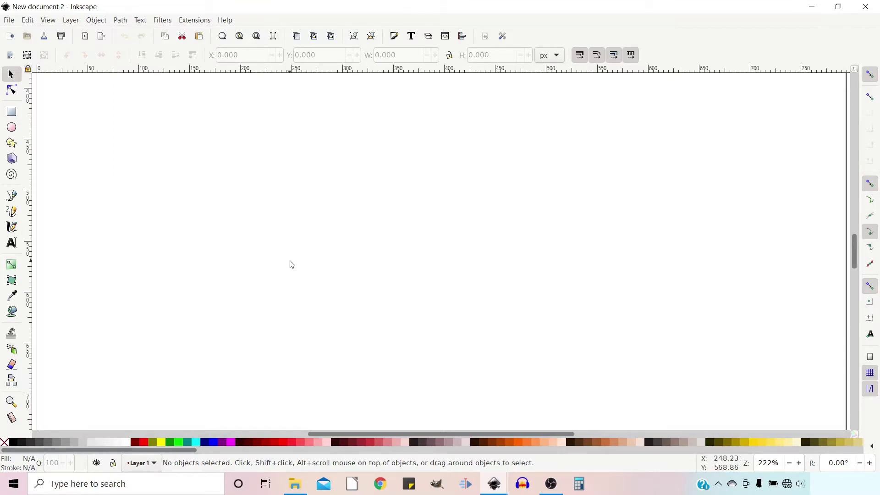
pyautogui.click(9, 20)
pyautogui.click(28, 203)
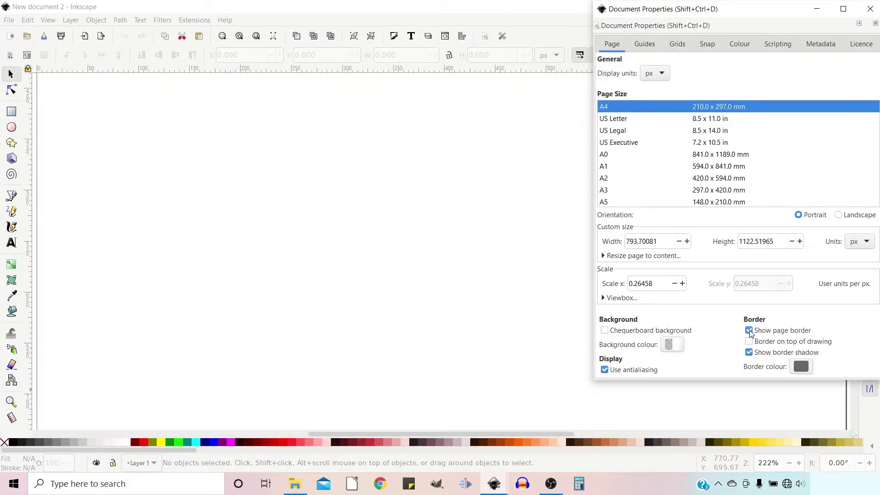
pyautogui.click(749, 331)
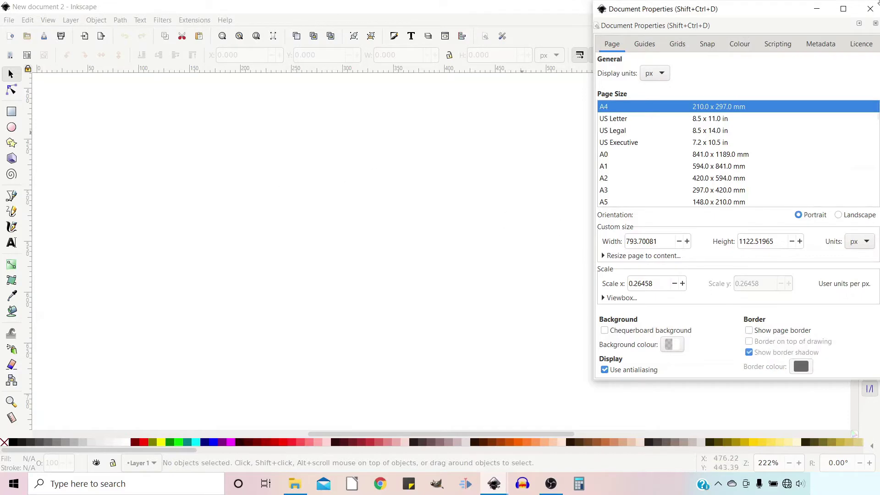
pyautogui.click(868, 10)
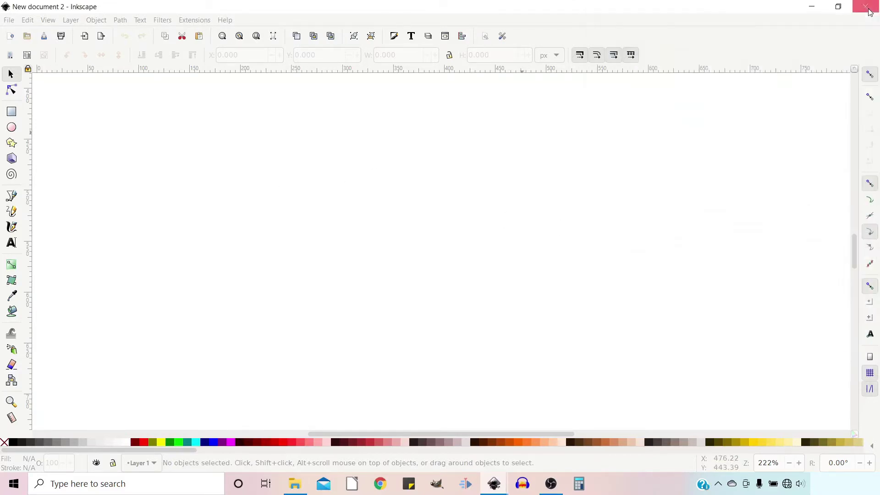
# Draw a straight horizontal line about 261 px long across the left half of the canvas with the Bezier tool
pyautogui.click(12, 197)
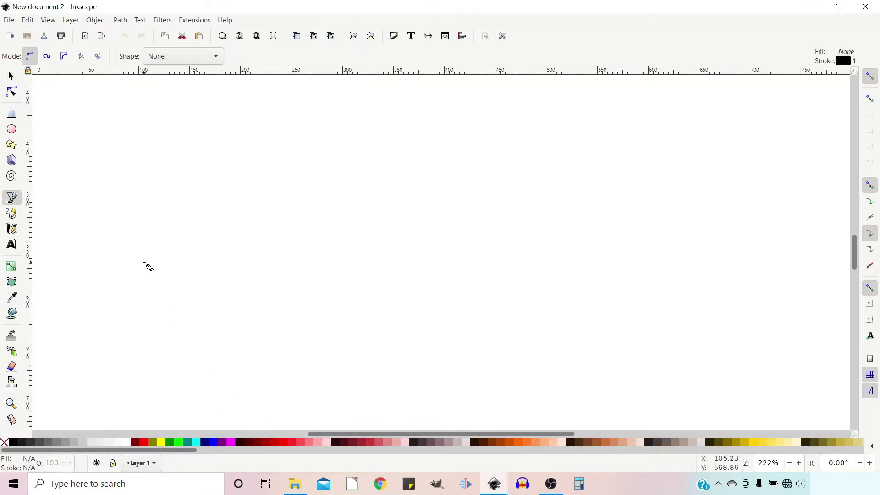
pyautogui.click(144, 262)
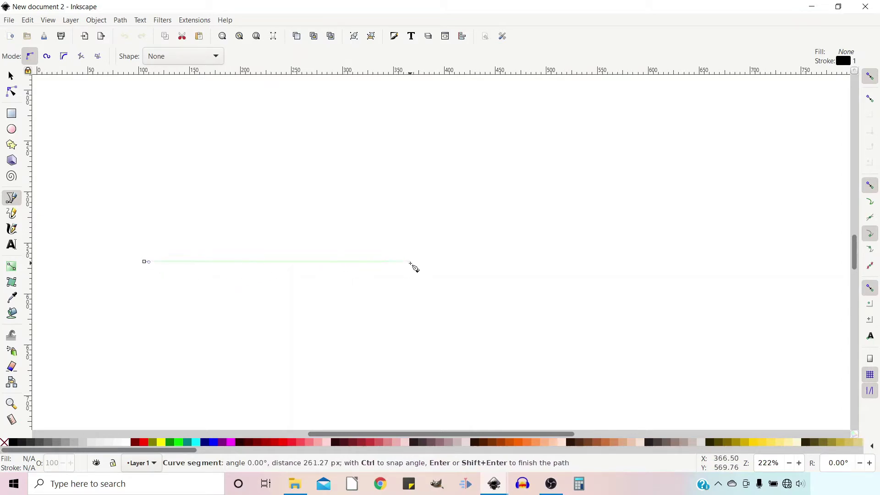
pyautogui.doubleClick(411, 261)
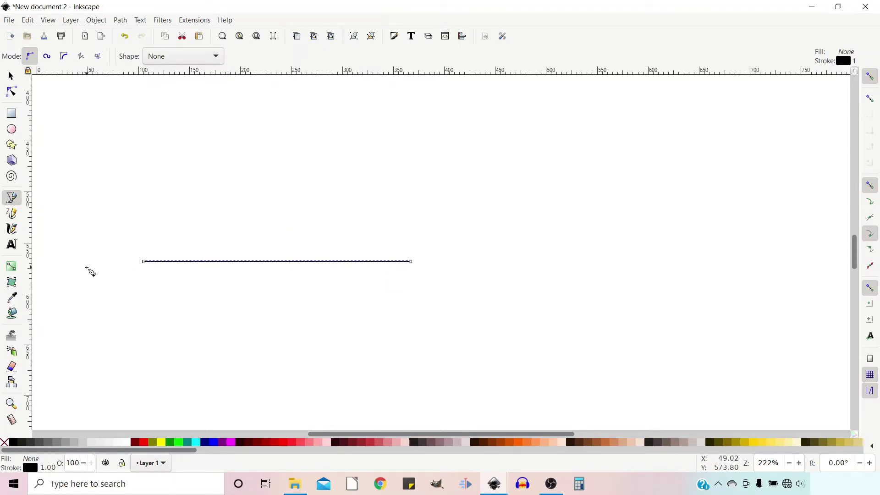
# Duplicate the line twice, placing each copy straight below the previous one at a spacing of about 17 px
pyautogui.click(11, 76)
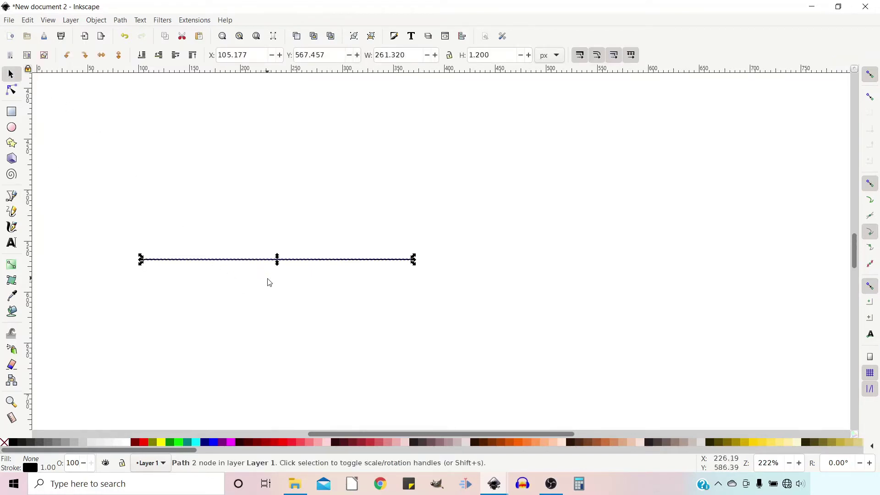
pyautogui.press('ctrl')
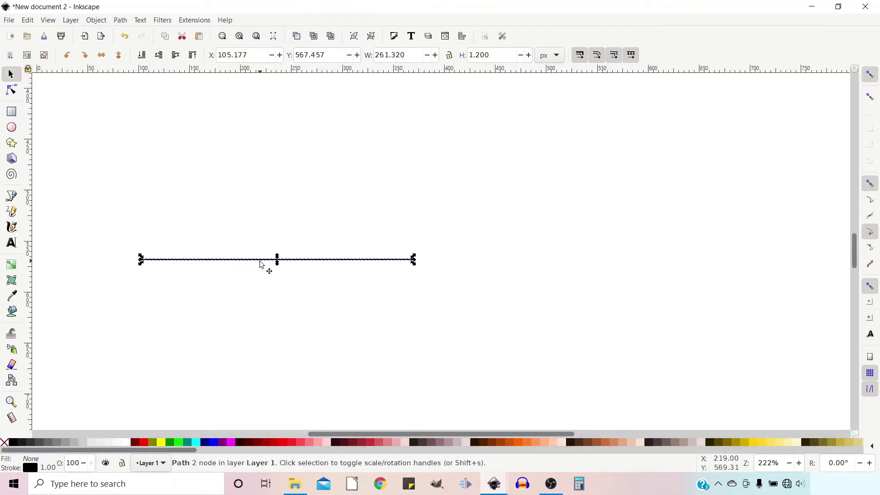
pyautogui.press('ctrl')
pyautogui.moveTo(260, 263); pyautogui.dragTo(257, 280)
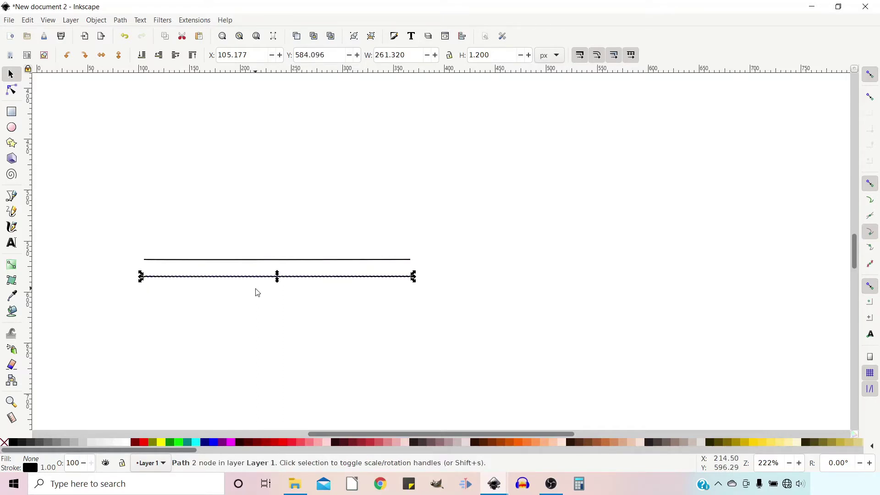
pyautogui.press('ctrl')
pyautogui.press('ctrl')
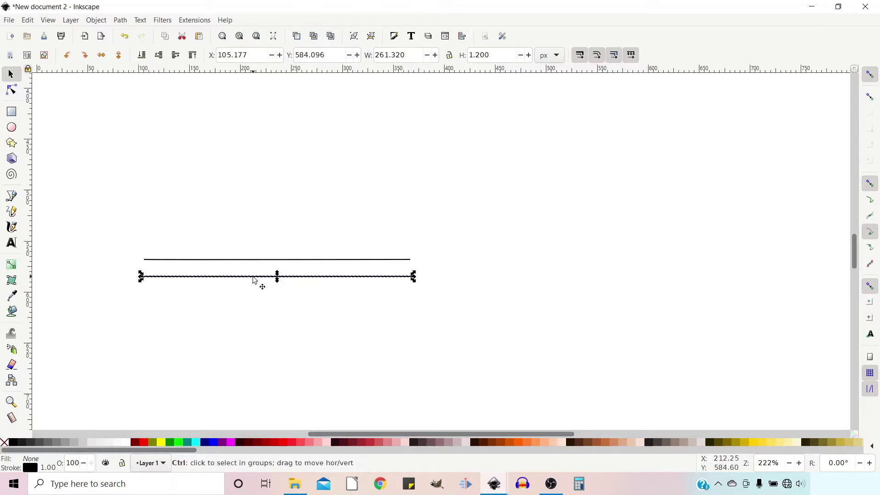
pyautogui.moveTo(255, 280); pyautogui.dragTo(255, 300)
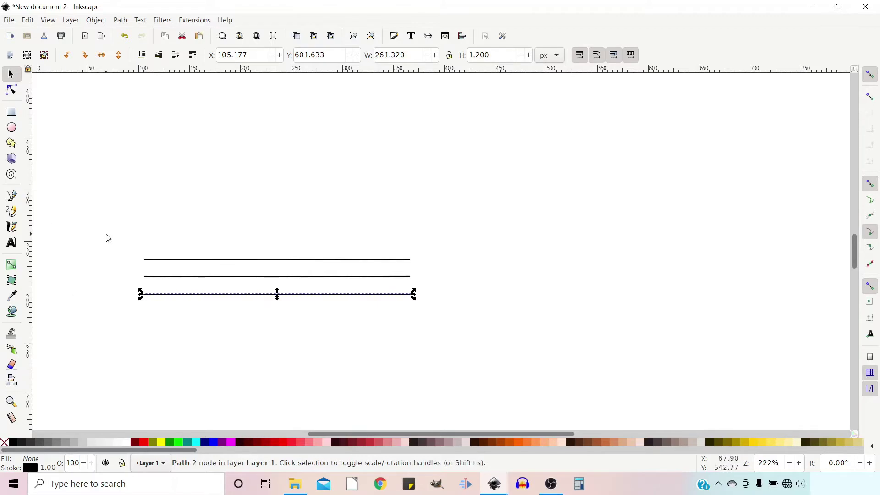
# Distribute the three horizontal lines evenly in the vertical direction and group them
pyautogui.moveTo(100, 229); pyautogui.dragTo(444, 347)
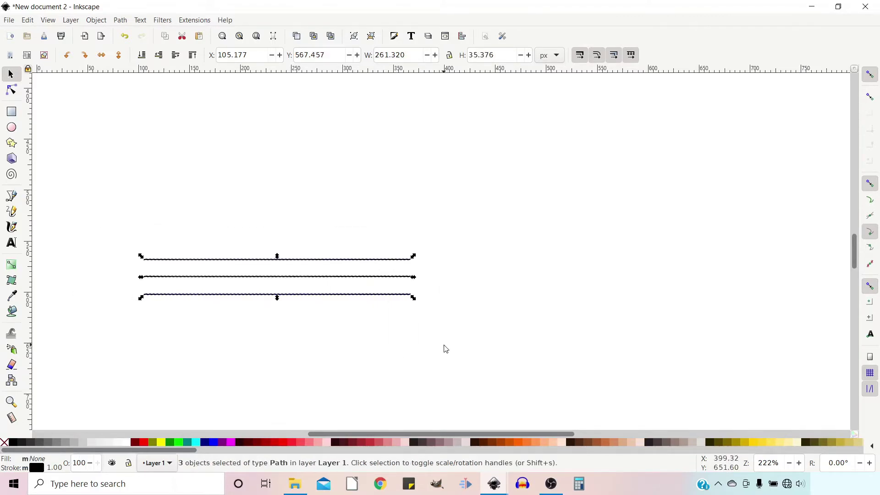
pyautogui.click(463, 36)
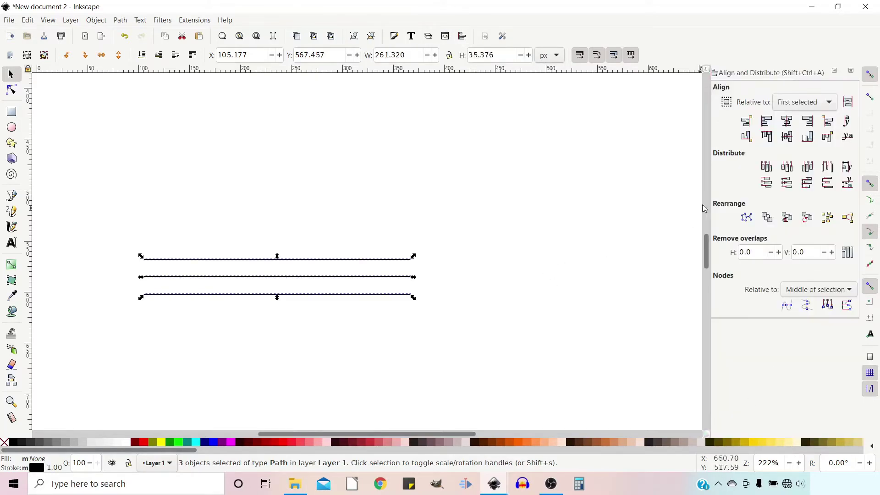
pyautogui.click(790, 188)
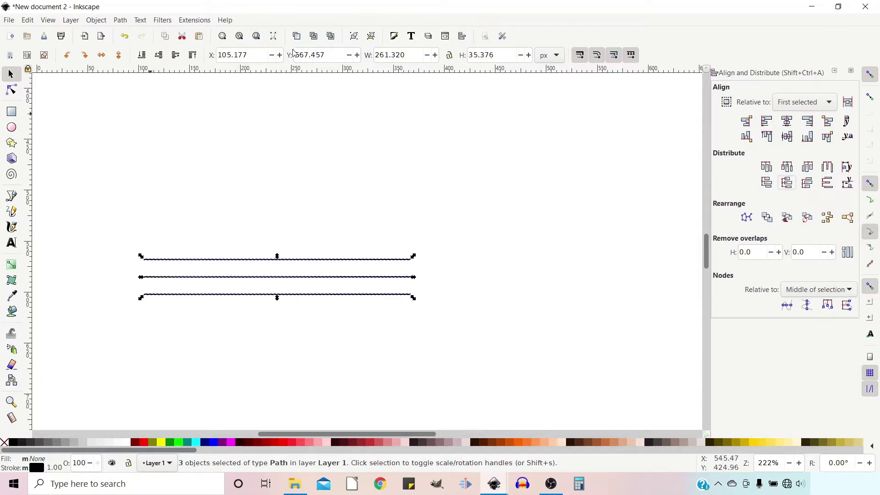
pyautogui.click(357, 40)
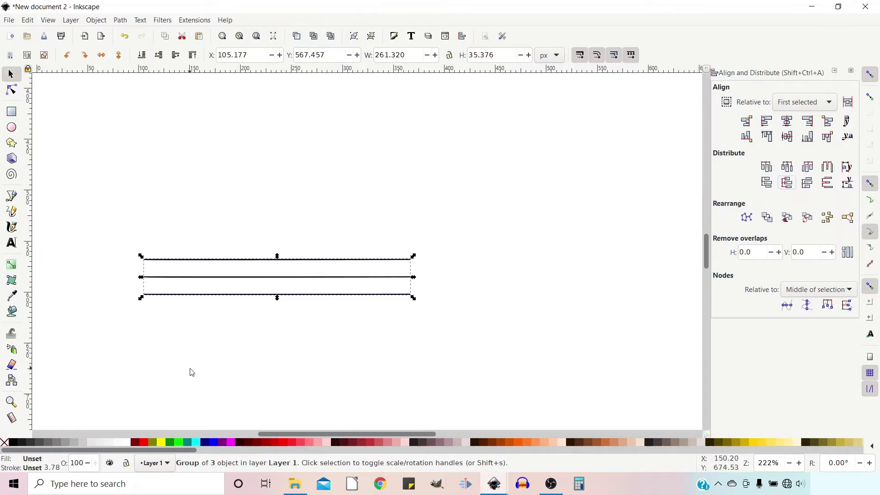
# Duplicate the group of horizontal lines and rotate the copy 60° clockwise about its centre
pyautogui.click(282, 281)
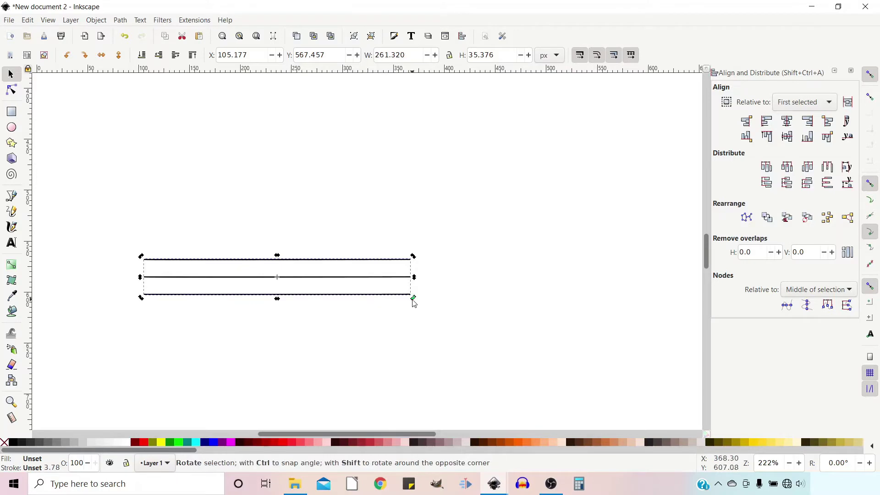
pyautogui.press('ctrl')
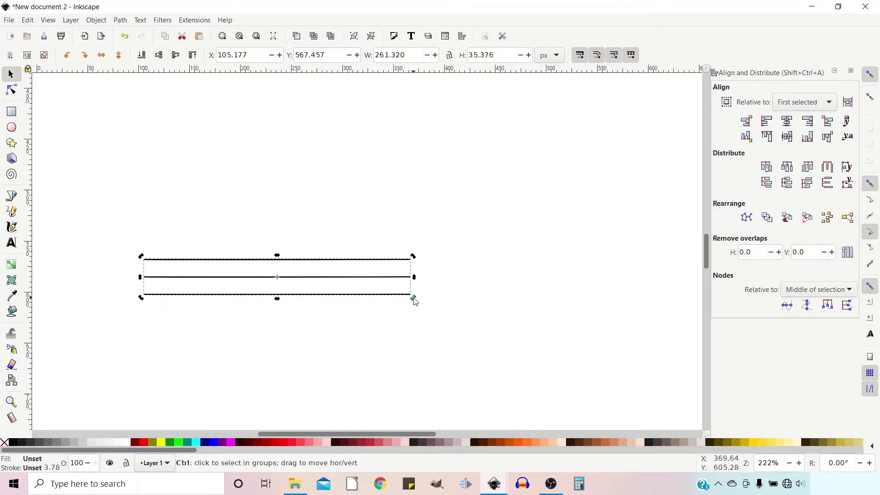
pyautogui.moveTo(415, 301); pyautogui.dragTo(326, 371)
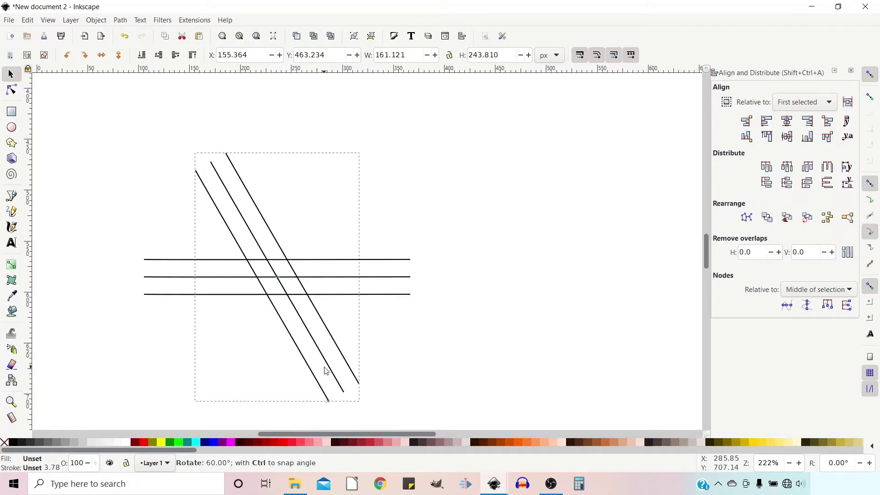
pyautogui.moveTo(326, 371); pyautogui.dragTo(324, 368)
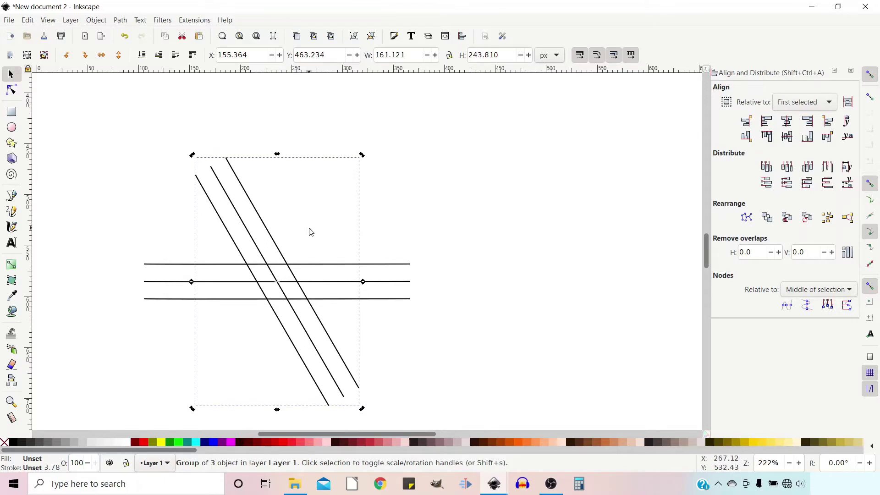
# Move the rotated group down and left so its outer line starts at the left end of the top horizontal line
pyautogui.scroll(-5, 310, 169)
pyautogui.scroll(-2, 310, 134)
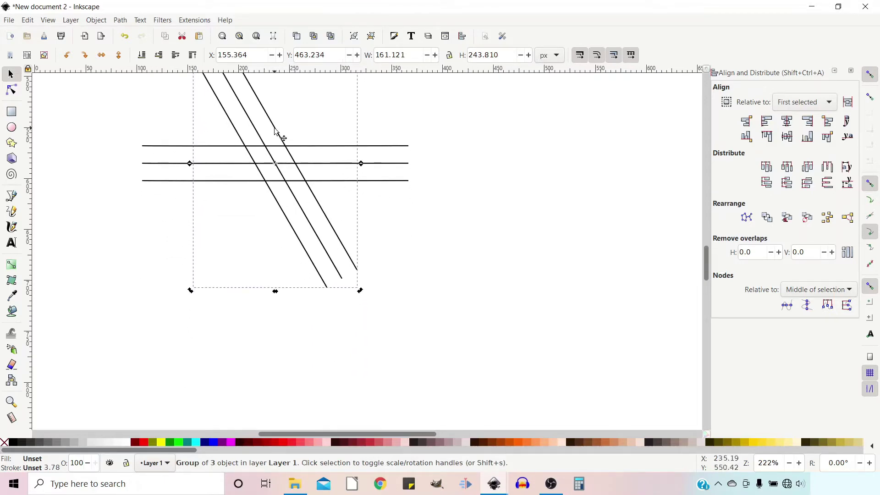
pyautogui.moveTo(275, 130); pyautogui.dragTo(232, 223)
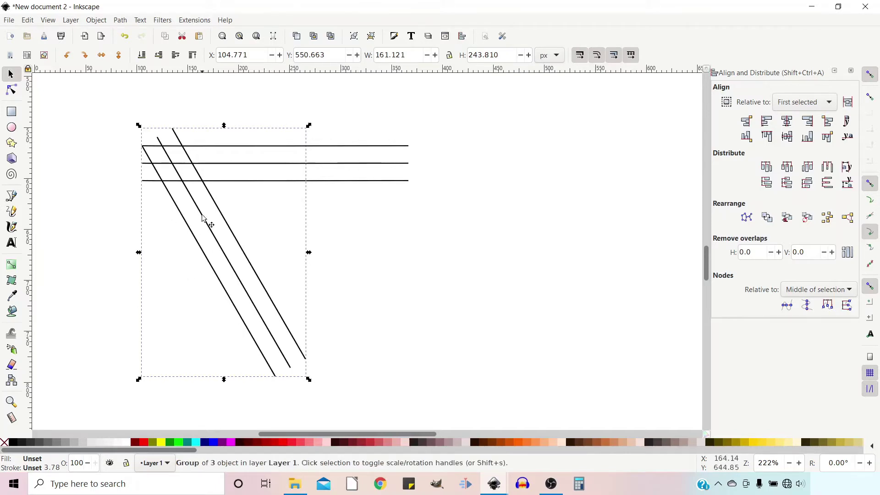
# Duplicate the slanted group and rotate the copy 60° clockwise about its centre so the two groups cross
pyautogui.click(210, 195)
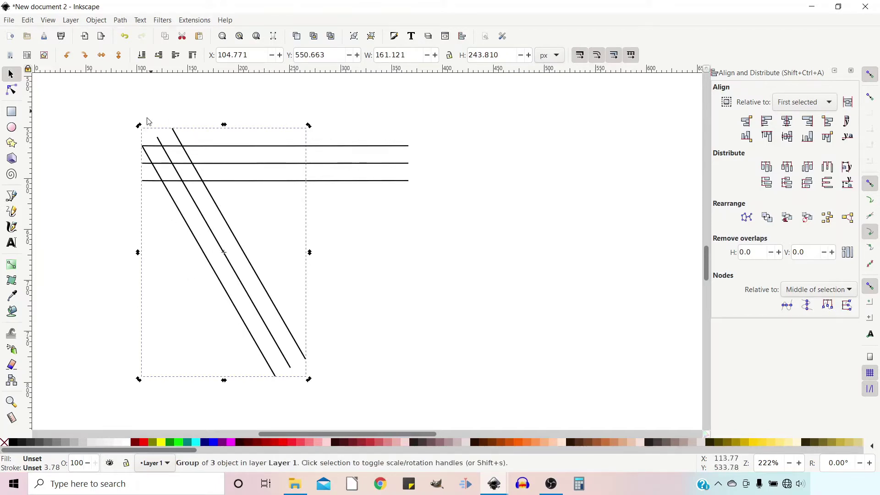
pyautogui.press('ctrl')
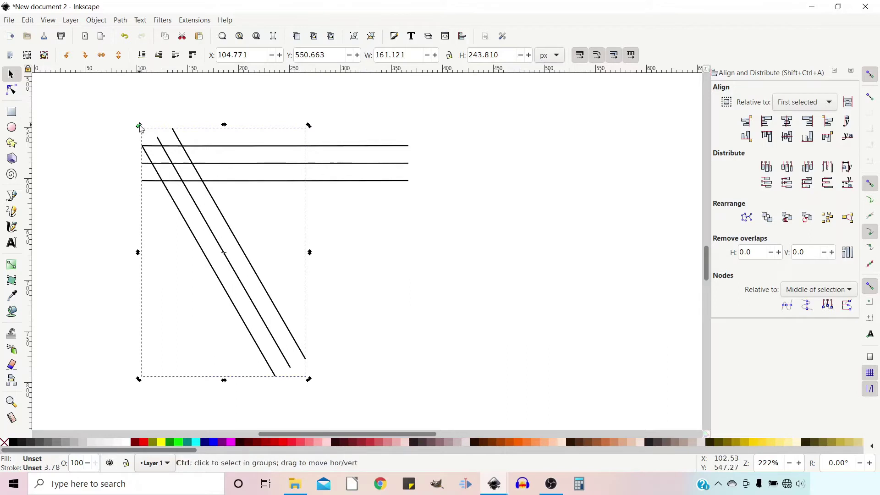
pyautogui.moveTo(139, 128); pyautogui.dragTo(291, 142)
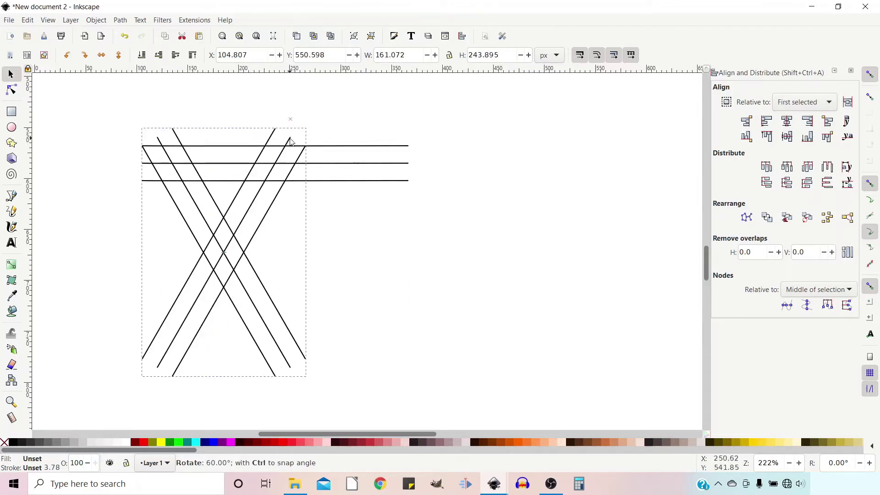
pyautogui.moveTo(291, 141); pyautogui.dragTo(291, 141)
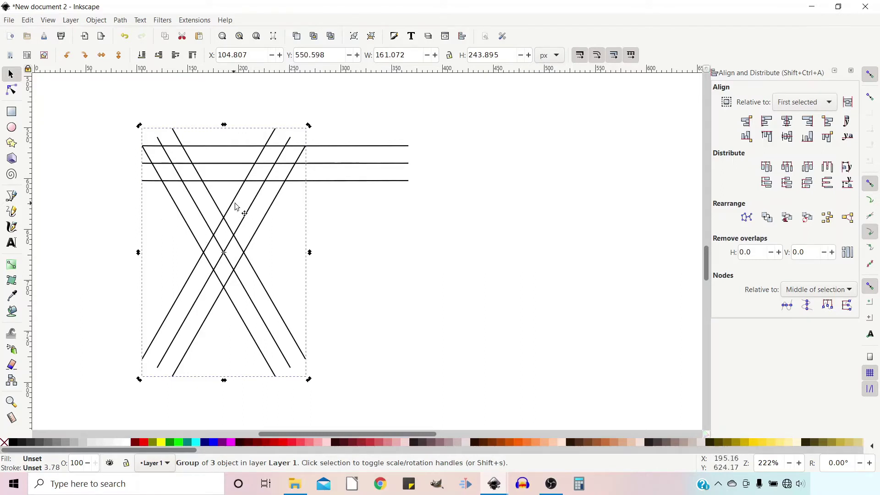
# Group all three sets of lines together and lower the combined group's opacity to 48.8%
pyautogui.press('ctrl')
pyautogui.scroll(2, 243, 210)
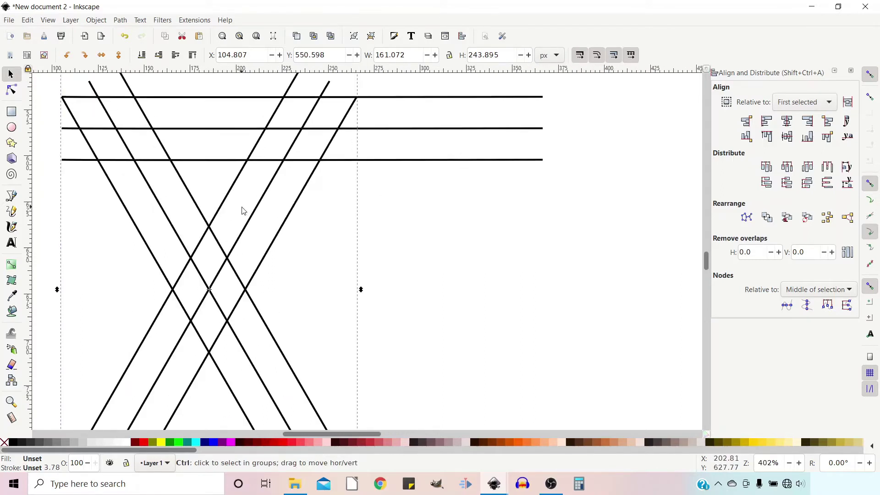
pyautogui.moveTo(214, 184); pyautogui.dragTo(338, 208)
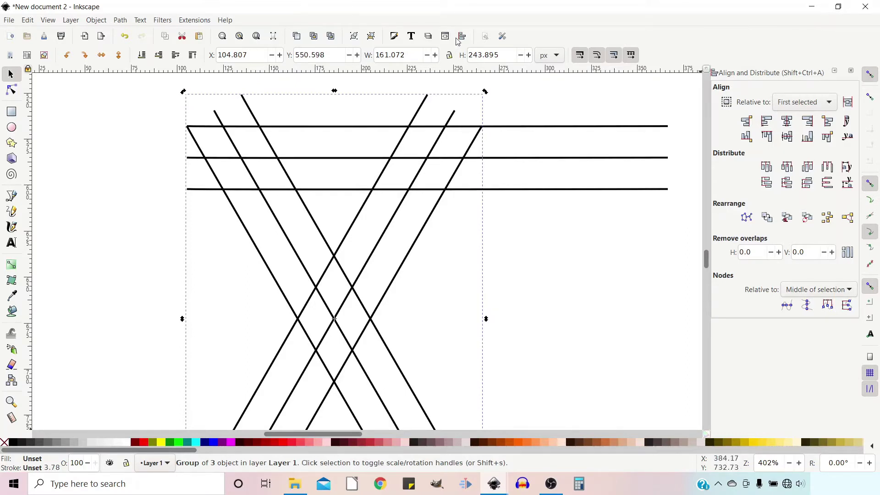
pyautogui.click(396, 40)
pyautogui.click(717, 294)
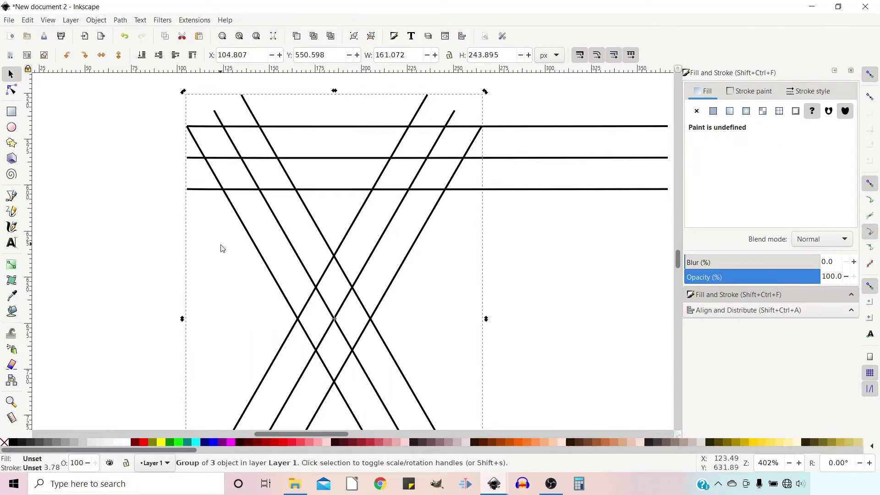
pyautogui.scroll(-2, 222, 248)
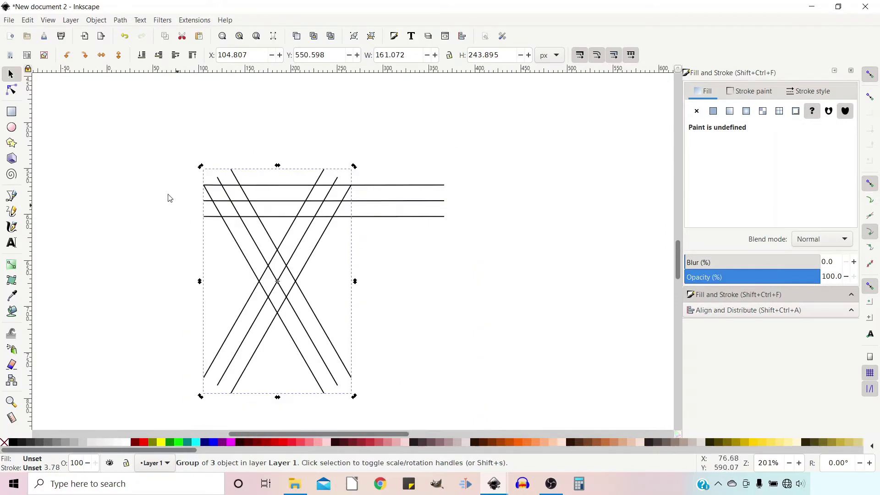
pyautogui.moveTo(422, 395); pyautogui.dragTo(503, 411)
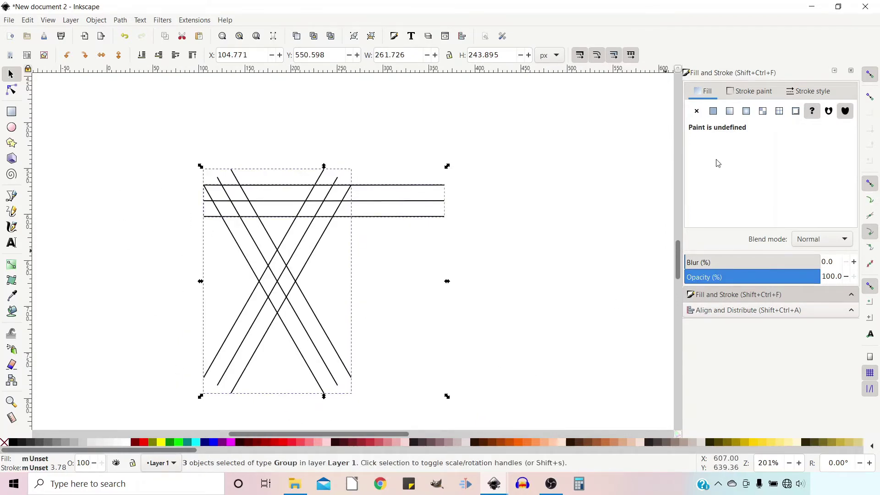
pyautogui.click(353, 37)
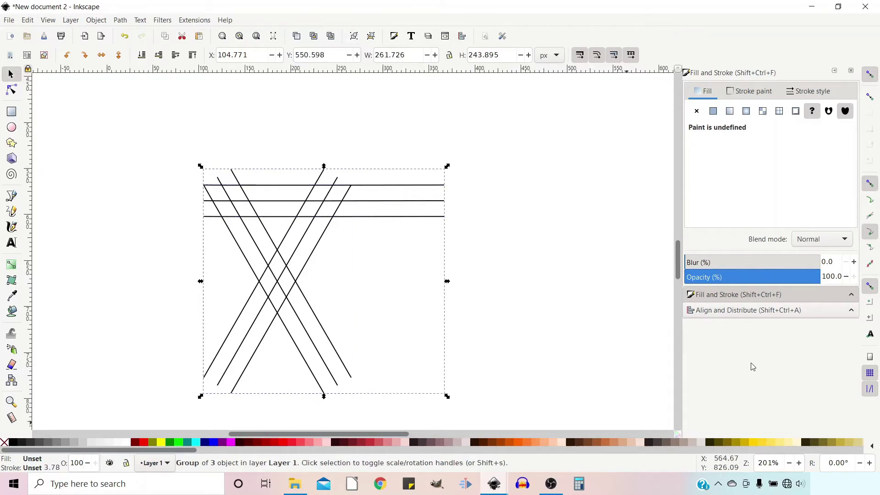
pyautogui.moveTo(754, 278); pyautogui.dragTo(751, 278)
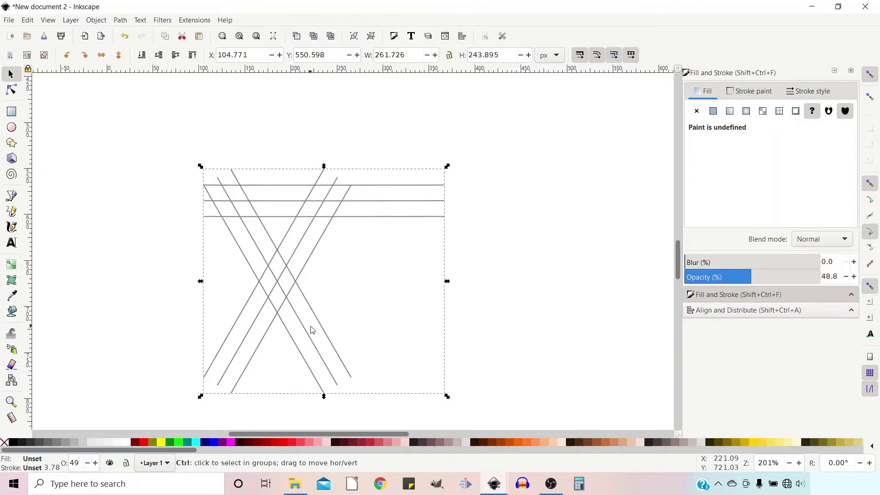
# Activate the Bezier tool with nothing selected and enable snapping to path intersections
pyautogui.scroll(3, 311, 329)
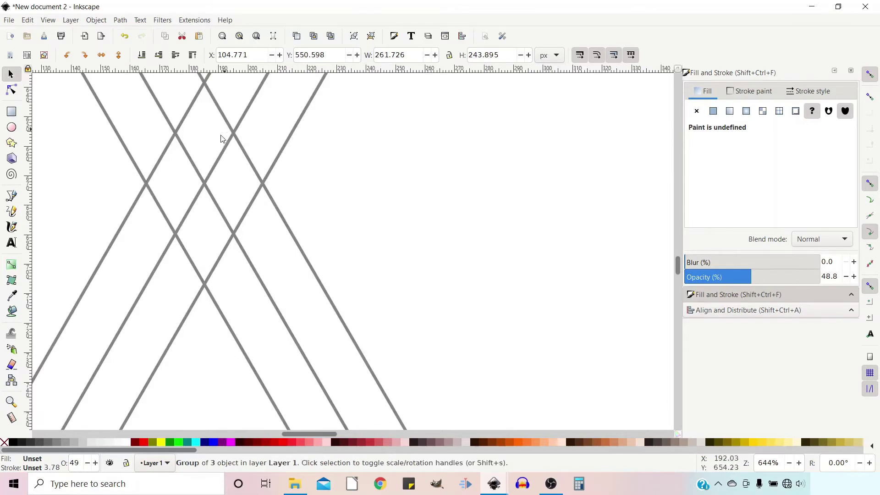
pyautogui.scroll(-3, 339, 335)
pyautogui.press('Escape')
pyautogui.press('b')
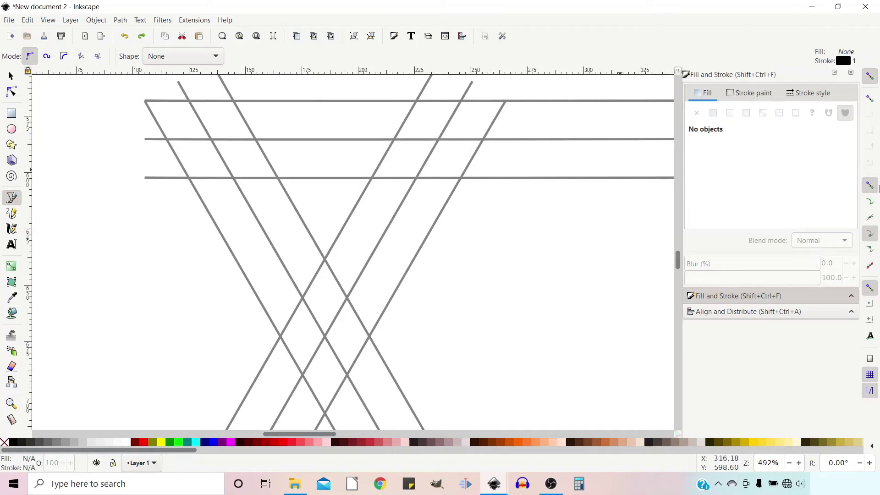
pyautogui.click(871, 218)
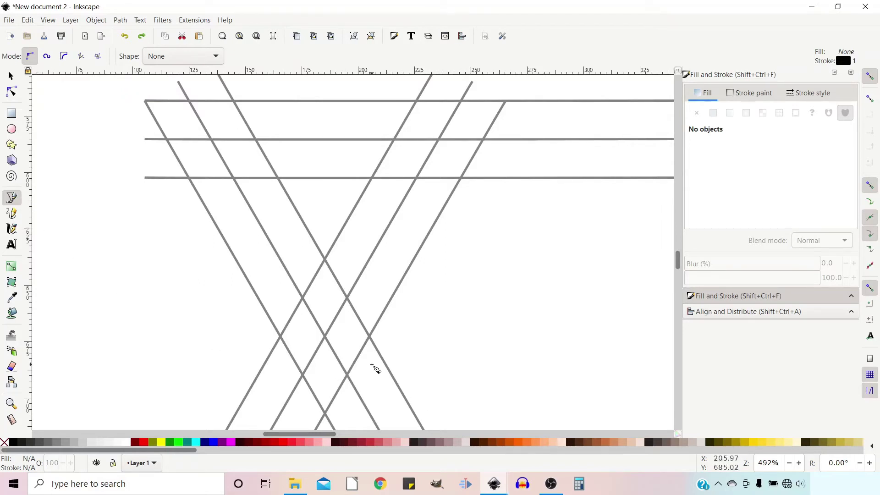
# Draw a closed six-corner path on the guide intersections, with a long diagonal arm and a shorter horizontal arm between the two lower horizontal lines
pyautogui.click(303, 375)
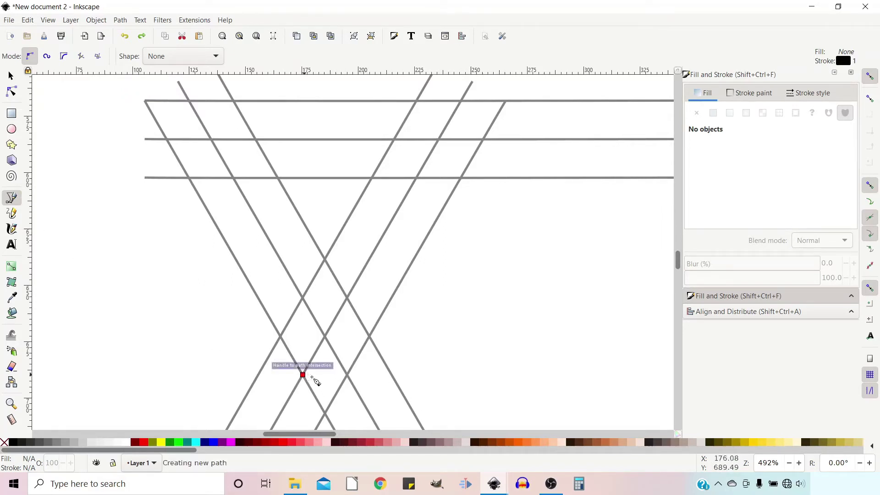
pyautogui.click(348, 376)
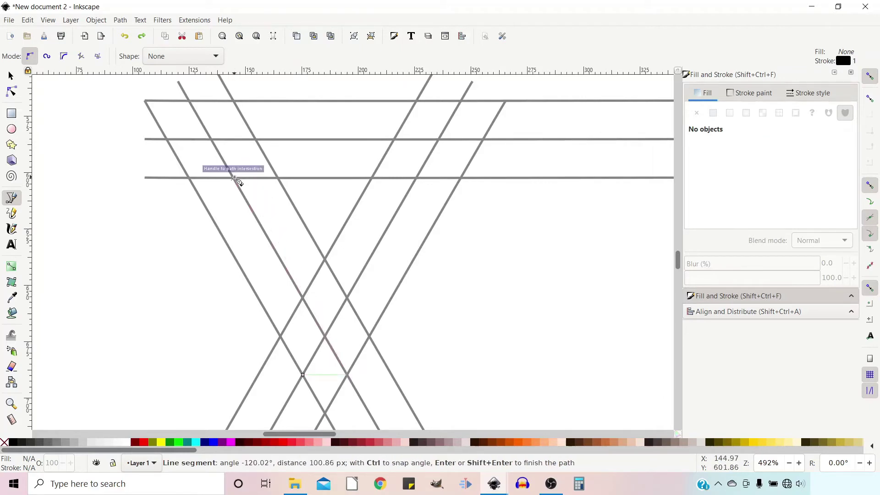
pyautogui.click(235, 178)
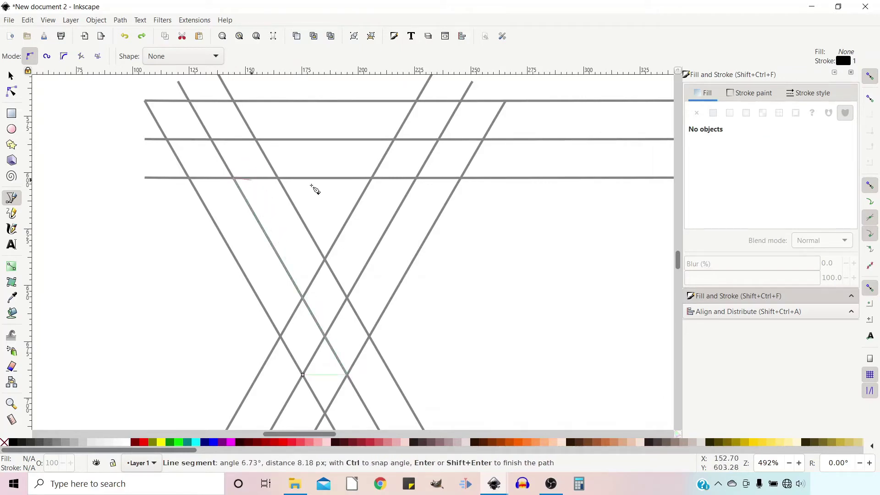
pyautogui.click(373, 178)
pyautogui.click(393, 139)
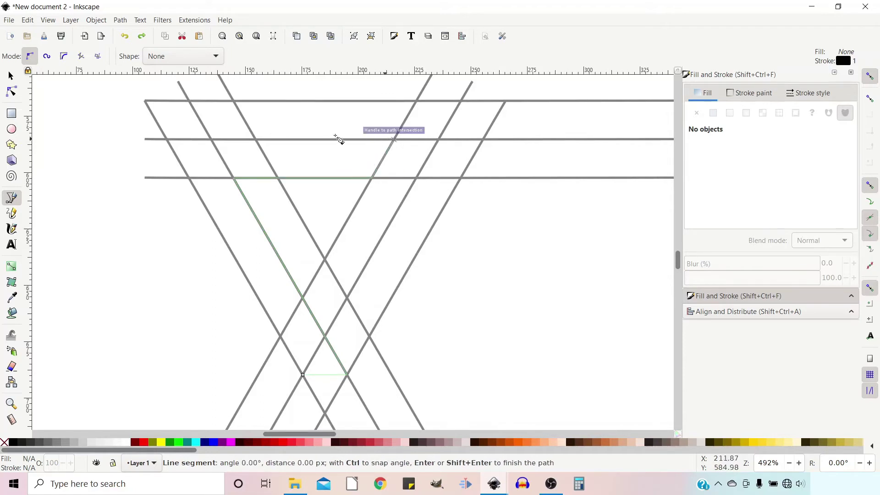
pyautogui.click(165, 138)
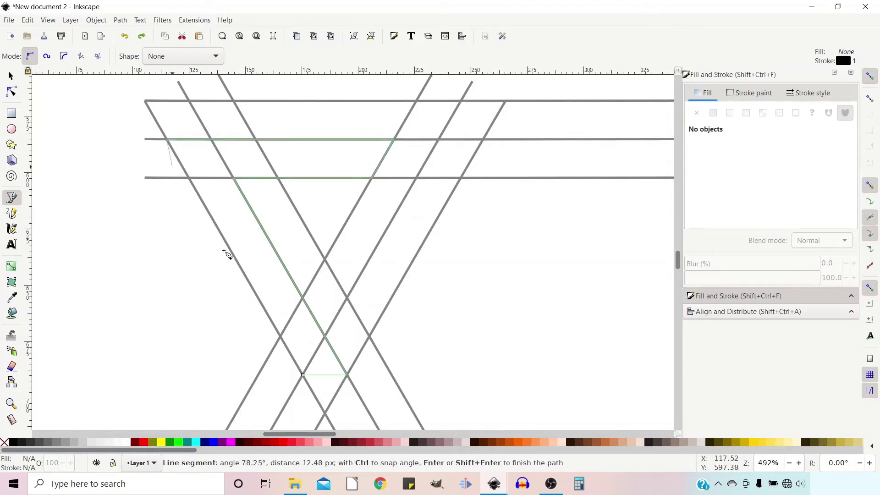
pyautogui.click(303, 375)
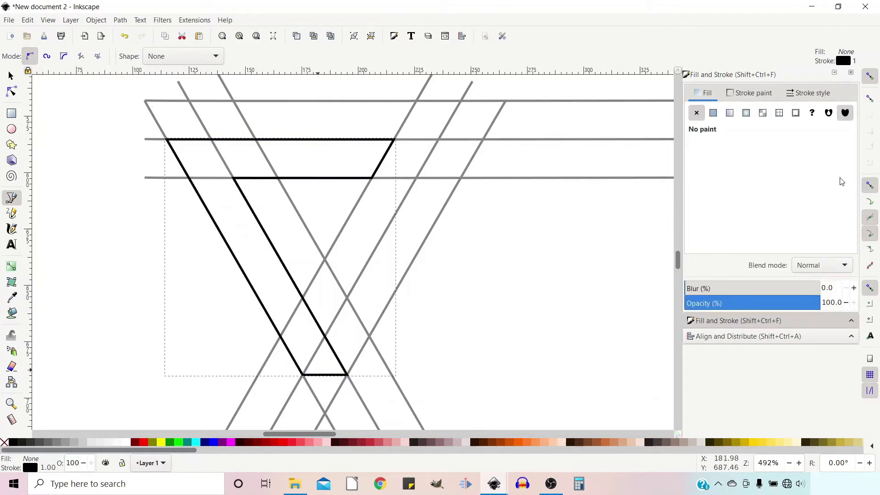
# Fill the shape with a flat blue of hue 200, saturation 100 and lightness 45
pyautogui.click(714, 113)
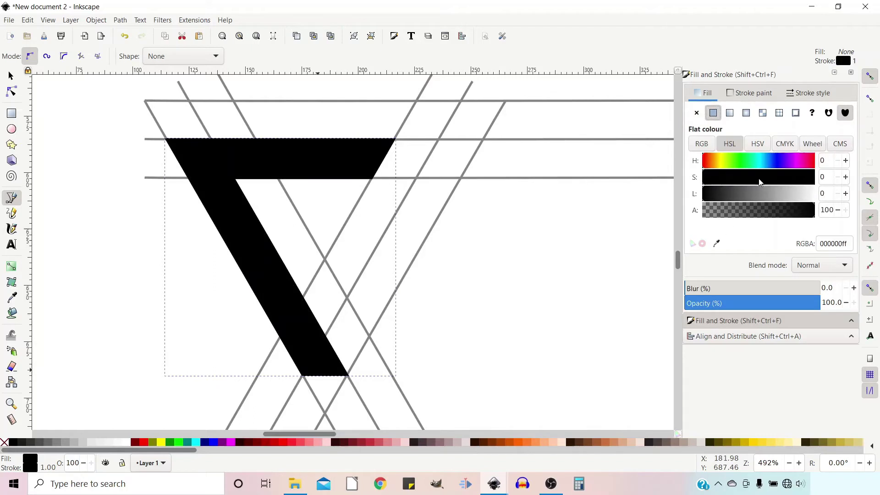
pyautogui.click(752, 193)
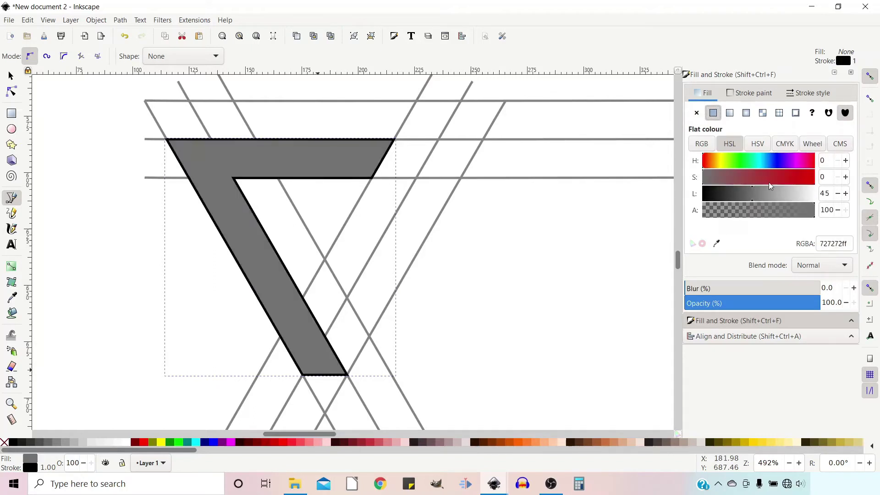
pyautogui.click(764, 161)
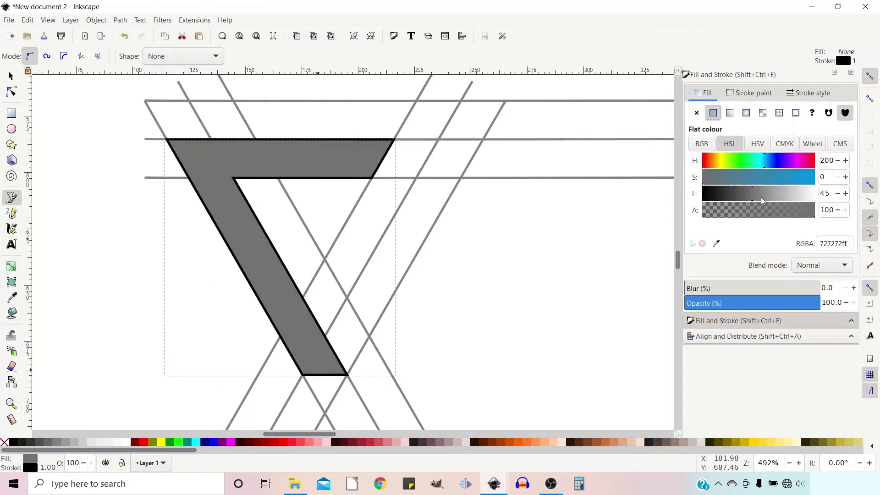
pyautogui.moveTo(767, 180); pyautogui.dragTo(839, 183)
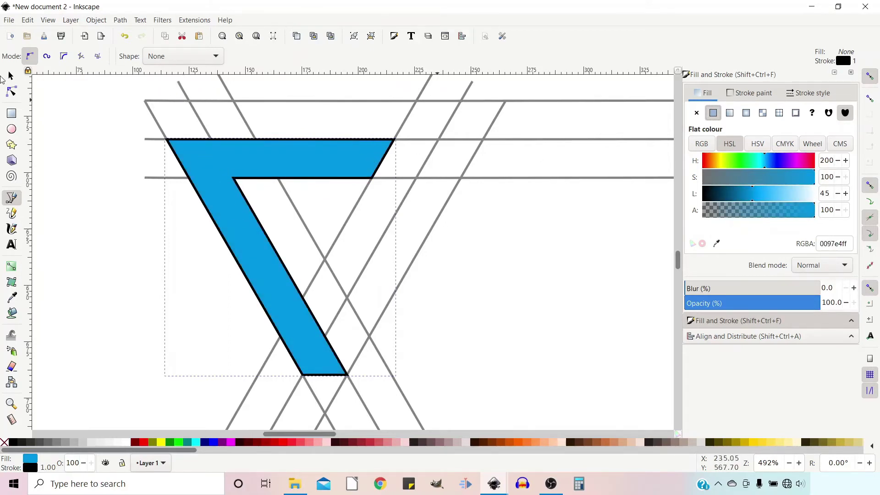
# Delete the group of guide lines behind the blue shape
pyautogui.click(19, 79)
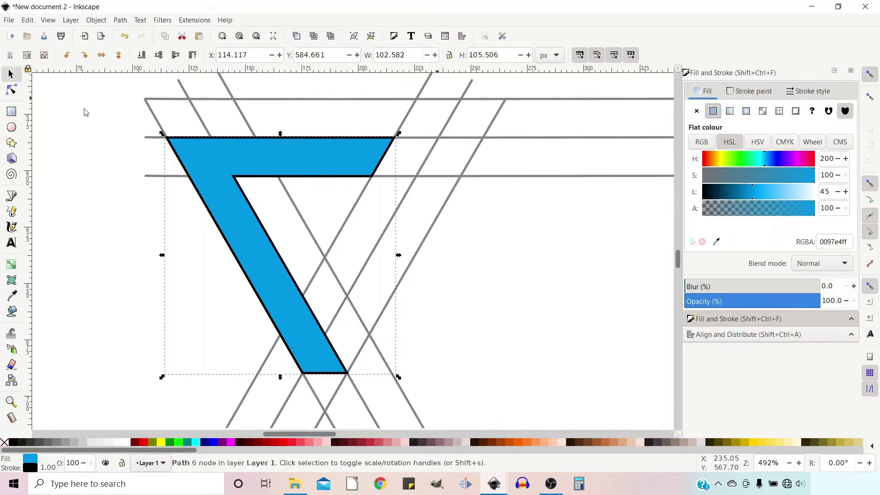
pyautogui.click(474, 137)
pyautogui.click(475, 138)
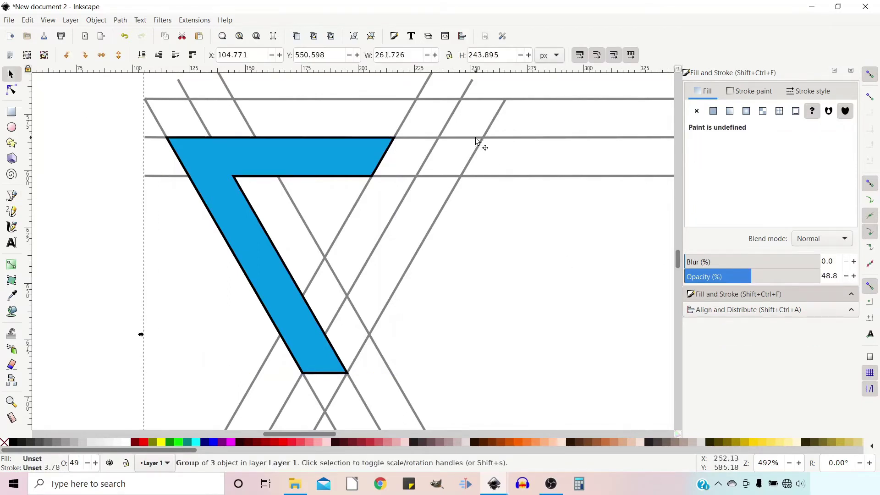
pyautogui.press('Delete')
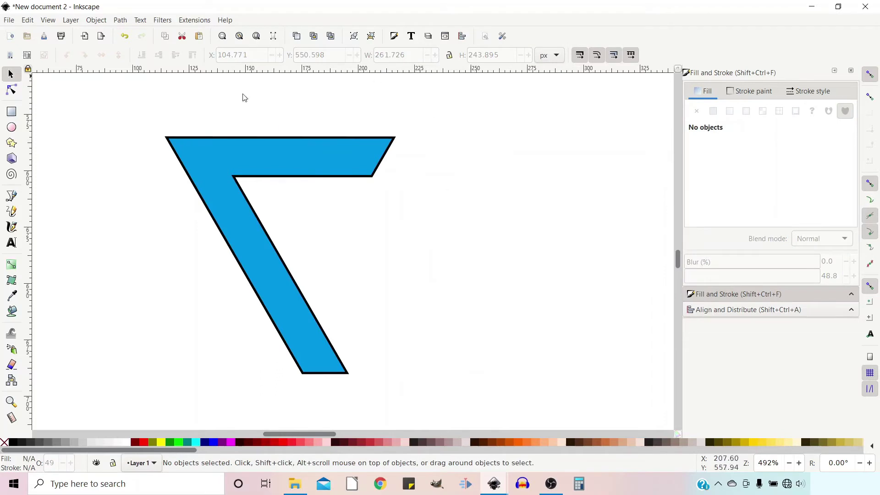
# Duplicate the blue shape, rotate the copy 120° counter-clockwise, and snap it against the original's inner edge at the lower corner
pyautogui.click(200, 192)
pyautogui.press('ctrl')
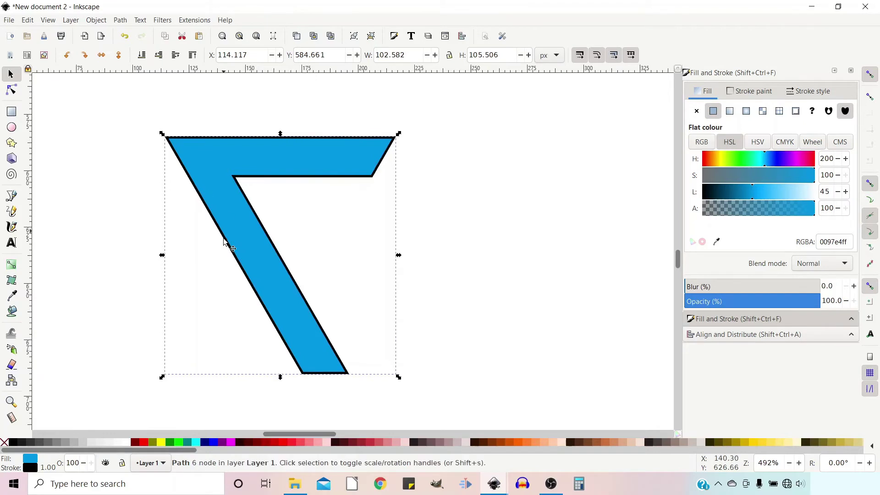
pyautogui.click(219, 175)
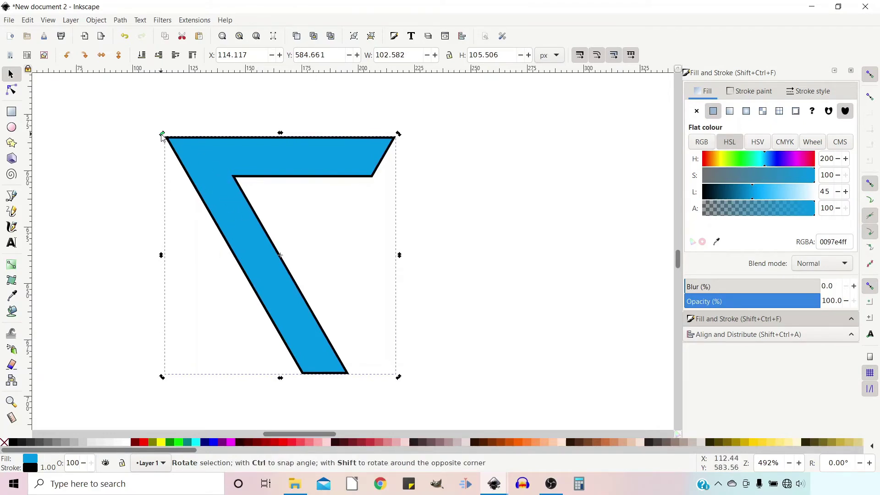
pyautogui.press('ctrl')
pyautogui.moveTo(160, 138); pyautogui.dragTo(225, 414)
pyautogui.moveTo(269, 308); pyautogui.dragTo(381, 272)
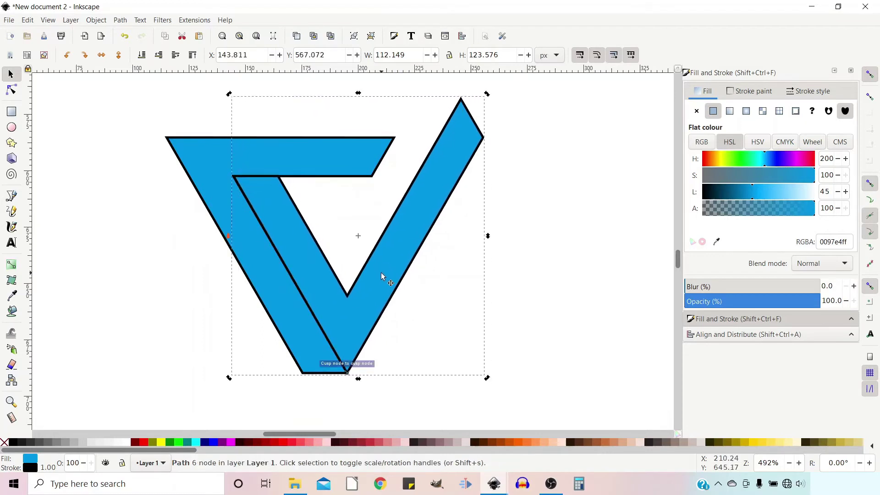
# Duplicate the second piece, rotate the copy 120° counter-clockwise, and fit it along the top to complete the interlocking triangle
pyautogui.press('ctrl')
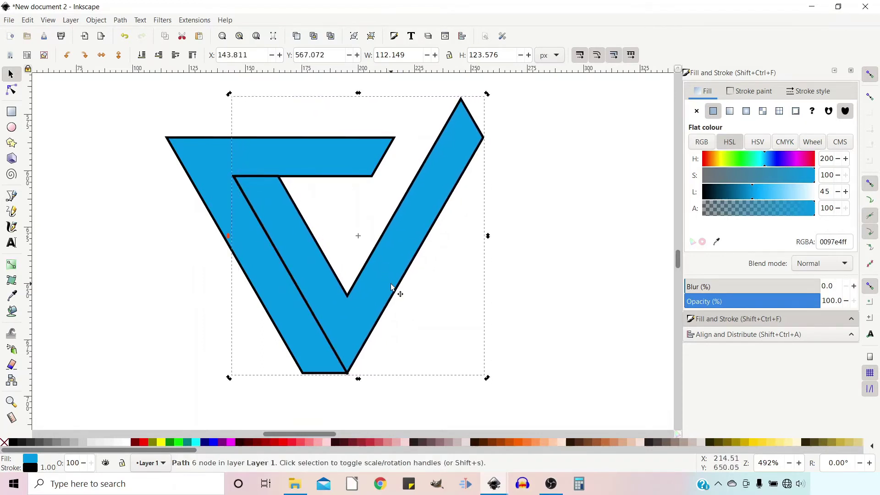
pyautogui.press('ctrl')
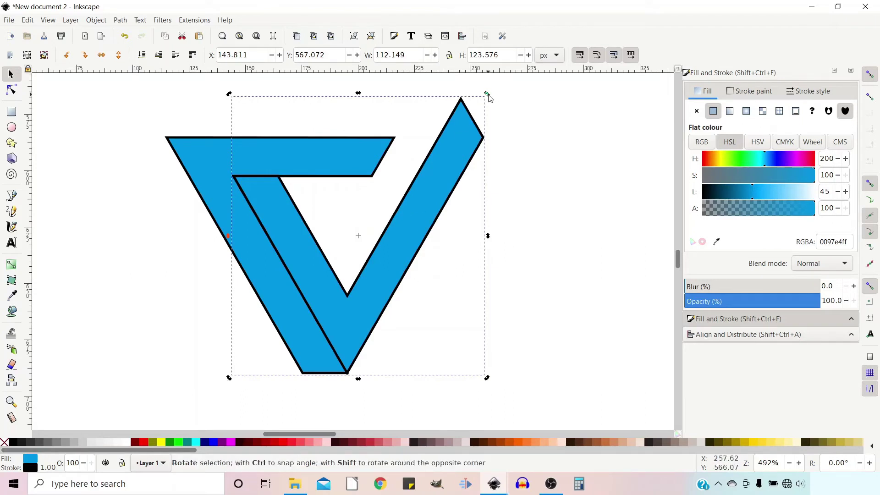
pyautogui.moveTo(488, 94); pyautogui.dragTo(186, 211)
pyautogui.moveTo(411, 222); pyautogui.dragTo(394, 131)
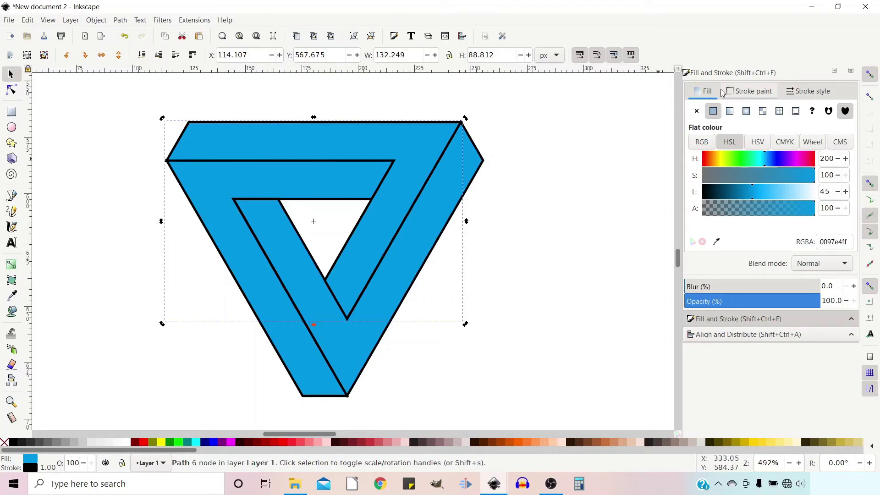
# Give the top piece a linear gradient fill from blue to fully opaque white
pyautogui.click(730, 112)
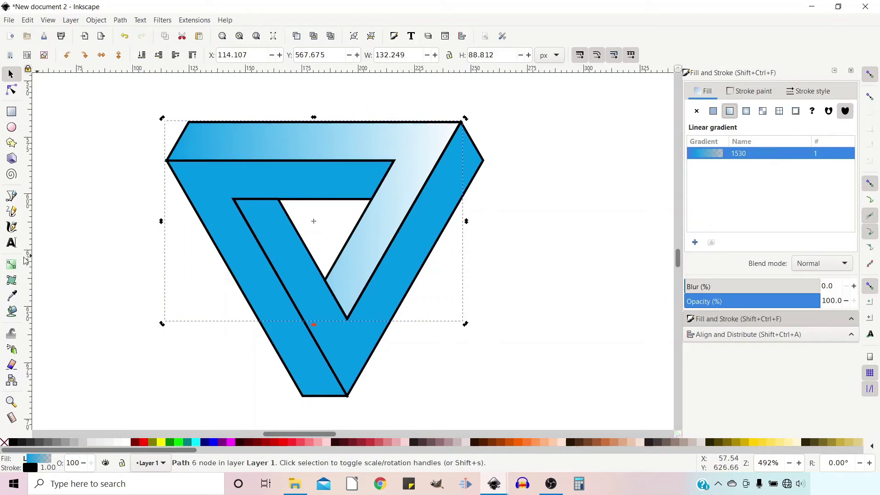
pyautogui.click(11, 264)
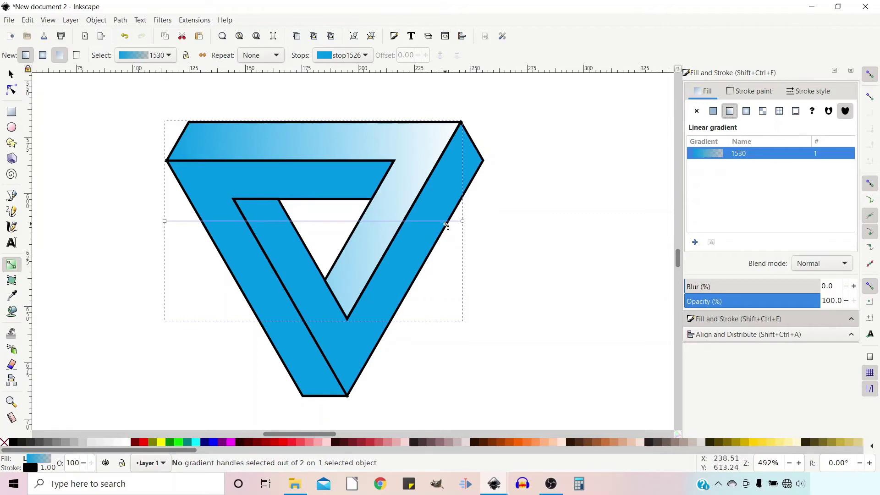
pyautogui.click(463, 221)
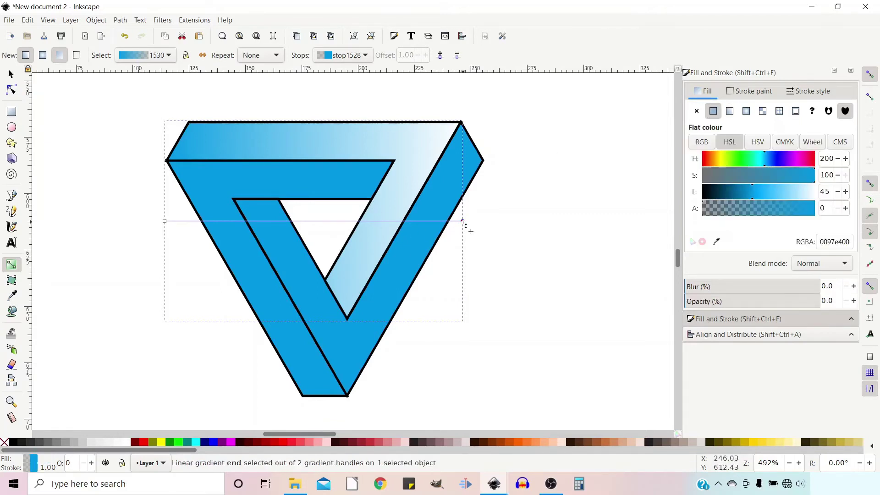
pyautogui.moveTo(755, 195); pyautogui.dragTo(818, 192)
pyautogui.moveTo(713, 213); pyautogui.dragTo(824, 208)
pyautogui.hotkey('ctrl', 'z')
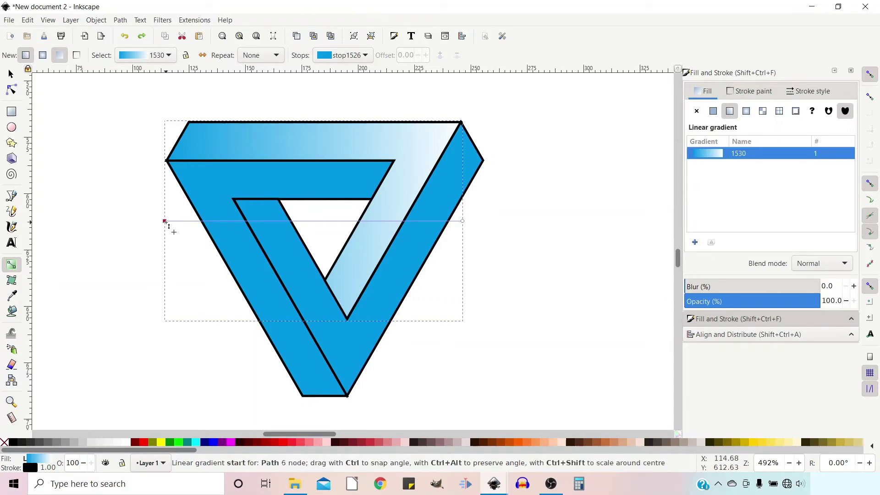
# Turn snapping off and angle the top piece's gradient from its upper-left corner to the lower-right corner of its bounding box
pyautogui.moveTo(165, 221); pyautogui.dragTo(167, 161)
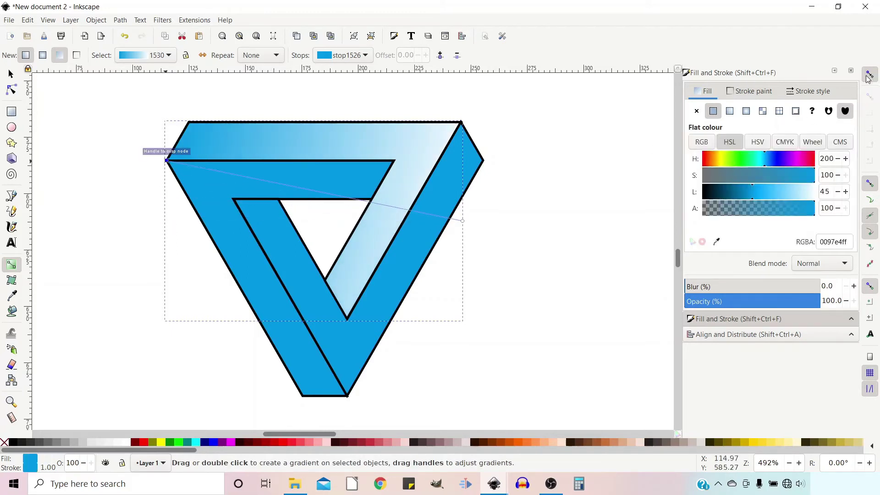
pyautogui.click(871, 76)
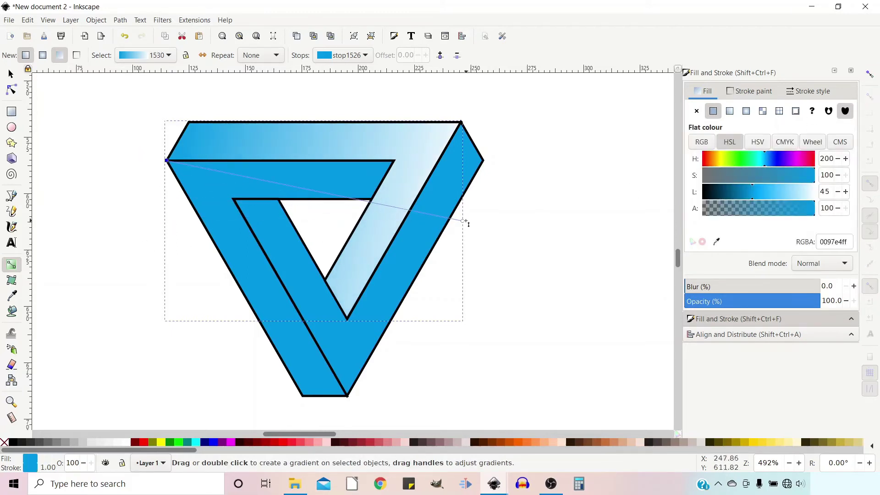
pyautogui.moveTo(464, 222); pyautogui.dragTo(442, 300)
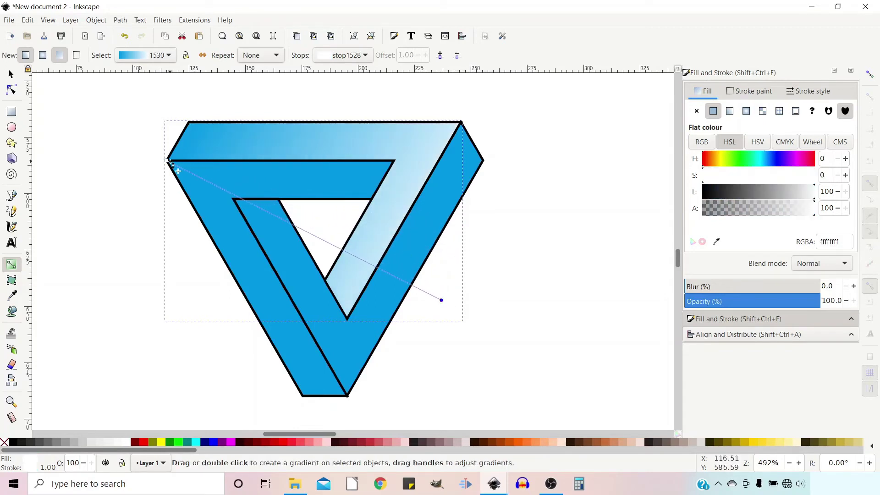
pyautogui.moveTo(177, 144); pyautogui.dragTo(454, 314)
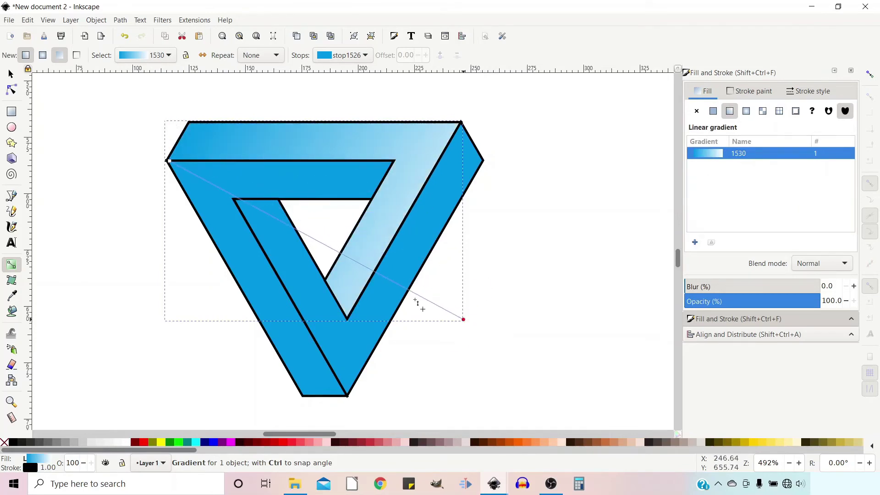
pyautogui.moveTo(168, 162); pyautogui.dragTo(189, 127)
# Fill the left piece with the existing blue-to-white linear gradient 1530
pyautogui.click(11, 75)
pyautogui.click(216, 203)
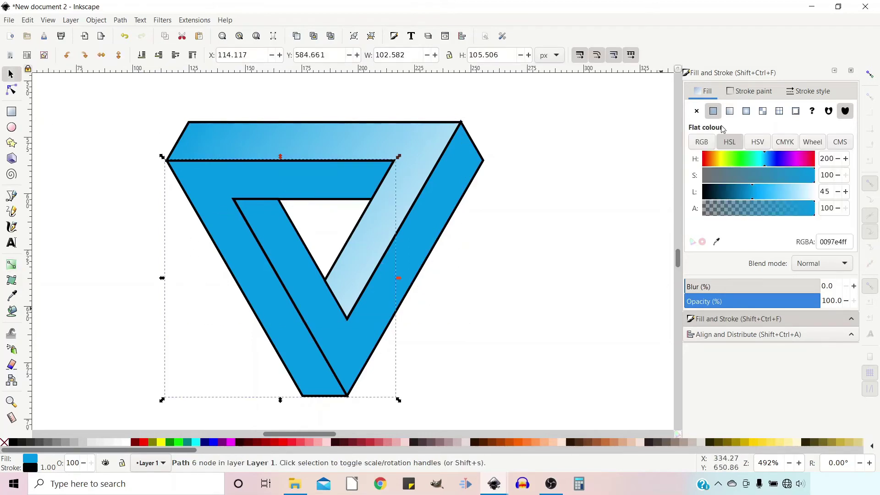
pyautogui.click(730, 111)
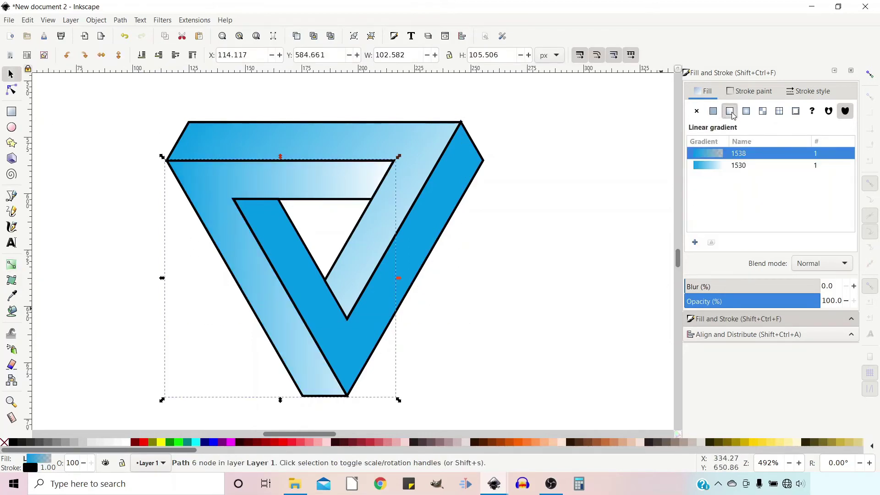
pyautogui.click(701, 167)
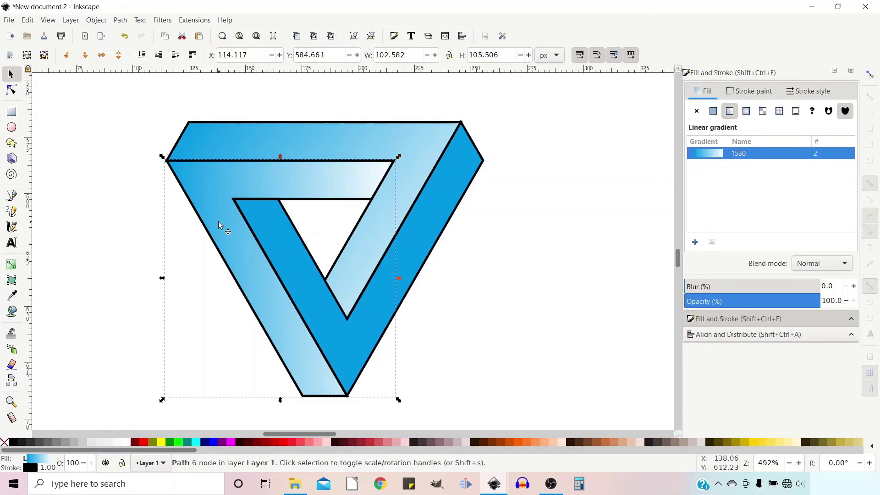
# Redirect the left piece's gradient to run almost vertically from blue at its top edge to white at its bottom edge
pyautogui.click(12, 265)
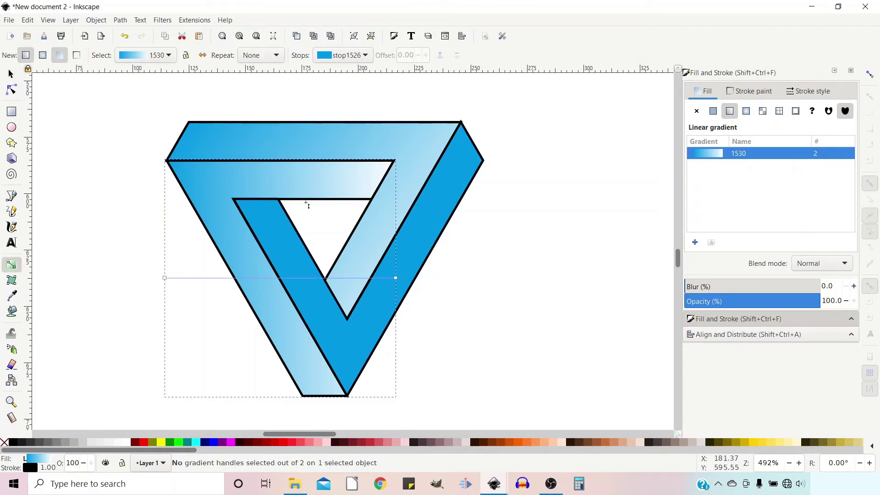
pyautogui.moveTo(163, 279); pyautogui.dragTo(262, 401)
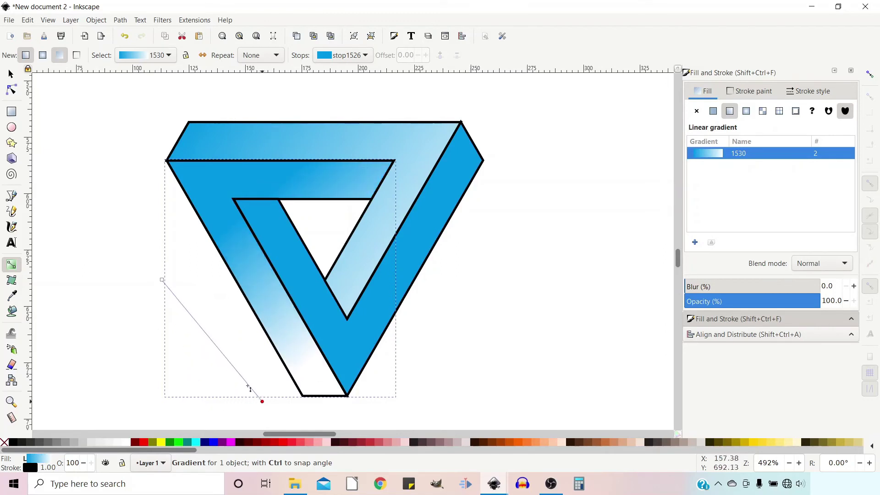
pyautogui.moveTo(162, 280); pyautogui.dragTo(253, 160)
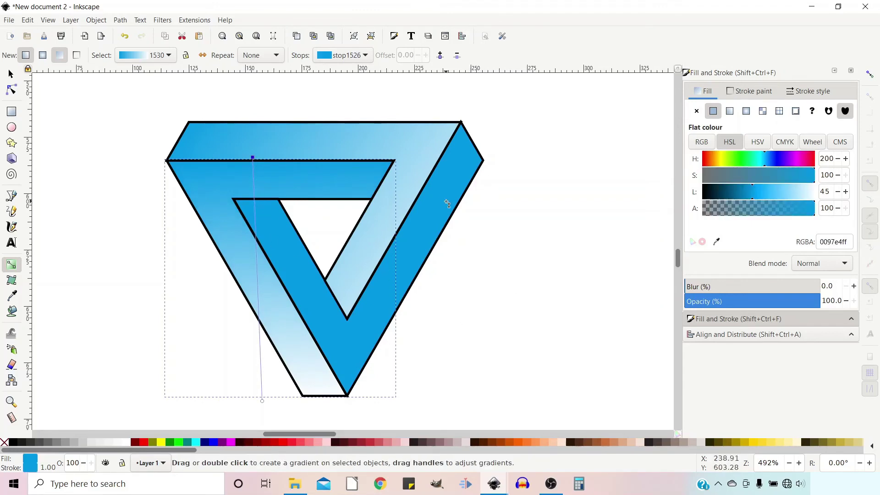
# Give the right piece a linear gradient and reverse it so blue starts at its right side and fades towards the left
pyautogui.click(440, 213)
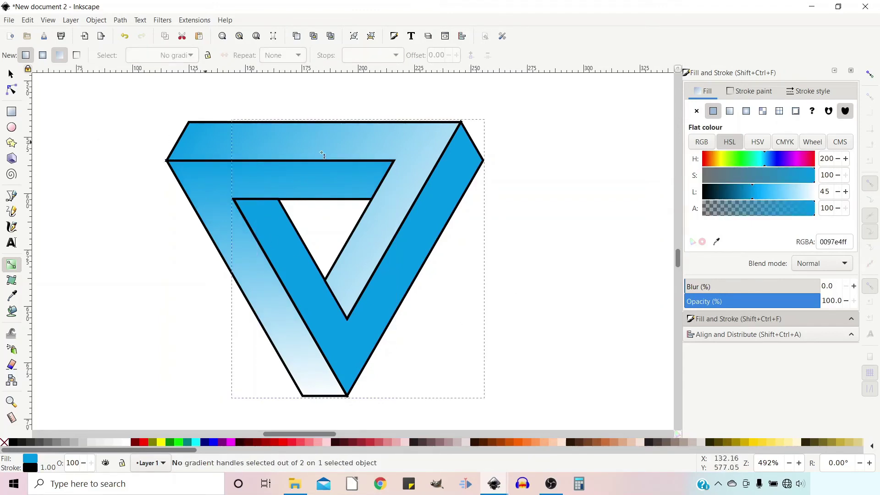
pyautogui.click(729, 111)
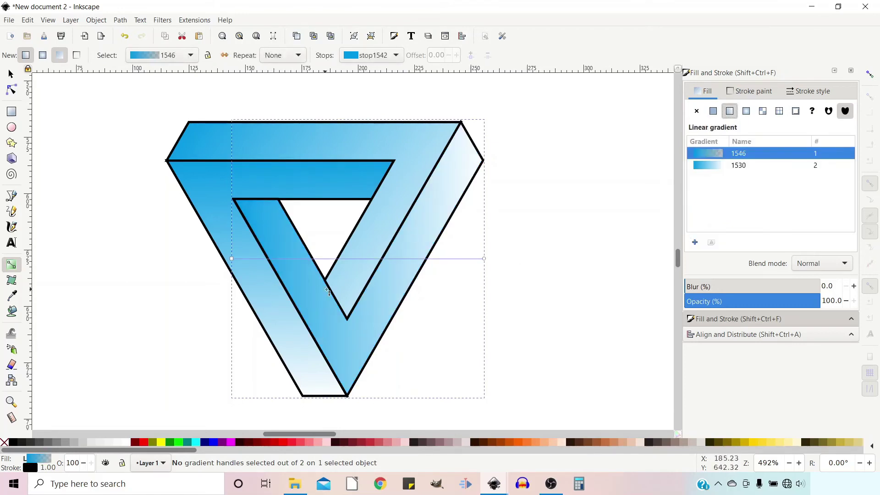
pyautogui.moveTo(232, 259); pyautogui.dragTo(484, 216)
pyautogui.click(484, 259)
pyautogui.moveTo(484, 259); pyautogui.dragTo(225, 219)
# Extend the white end of the left piece's gradient a little below the piece's bottom edge
pyautogui.click(316, 388)
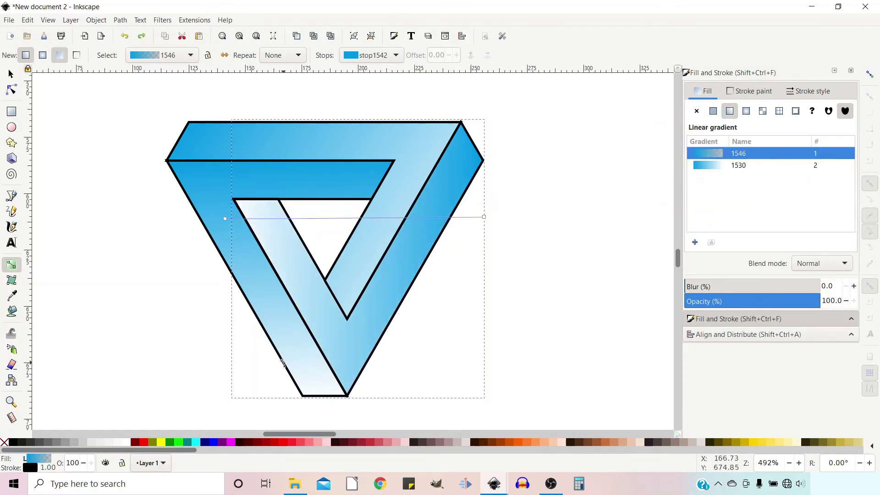
pyautogui.click(195, 177)
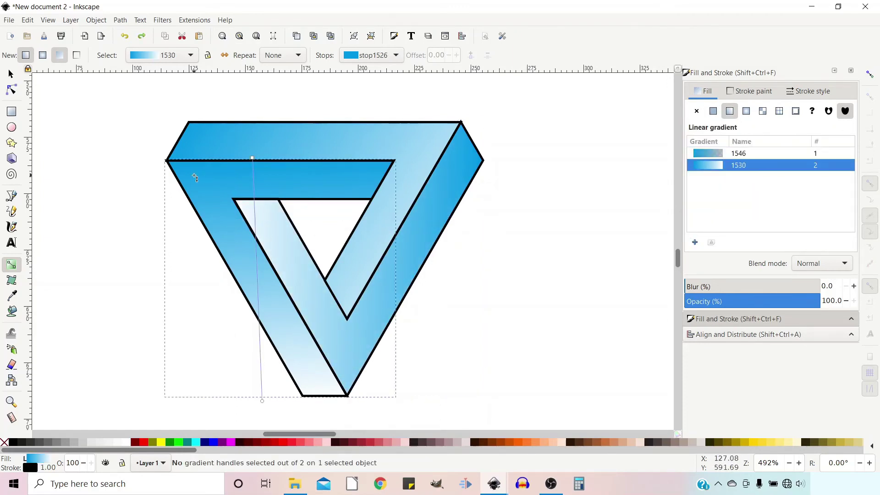
pyautogui.moveTo(262, 402); pyautogui.dragTo(260, 430)
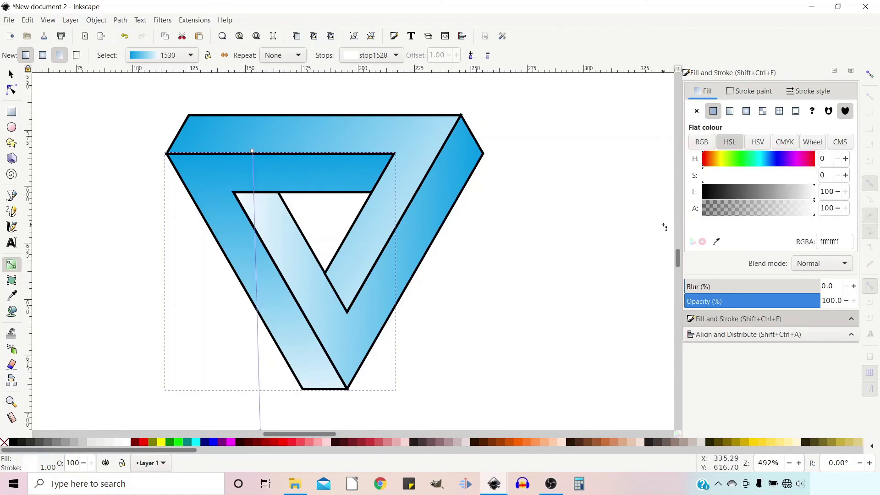
pyautogui.press('Escape')
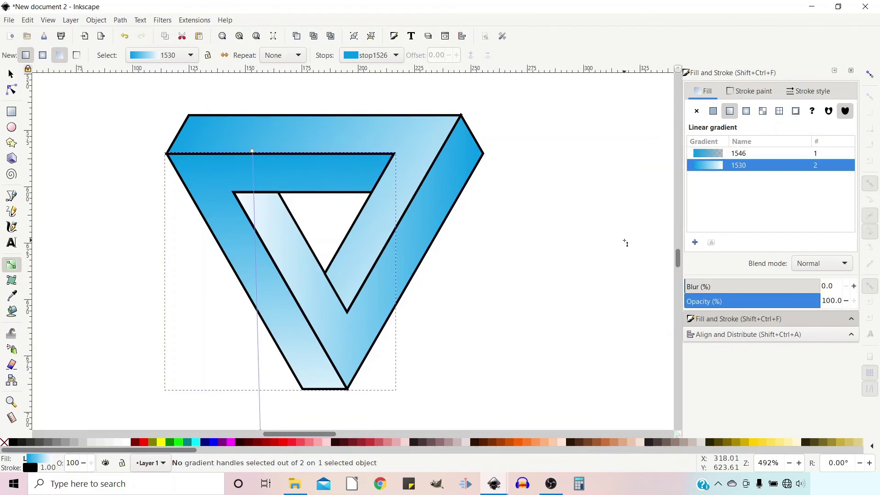
pyautogui.click(11, 73)
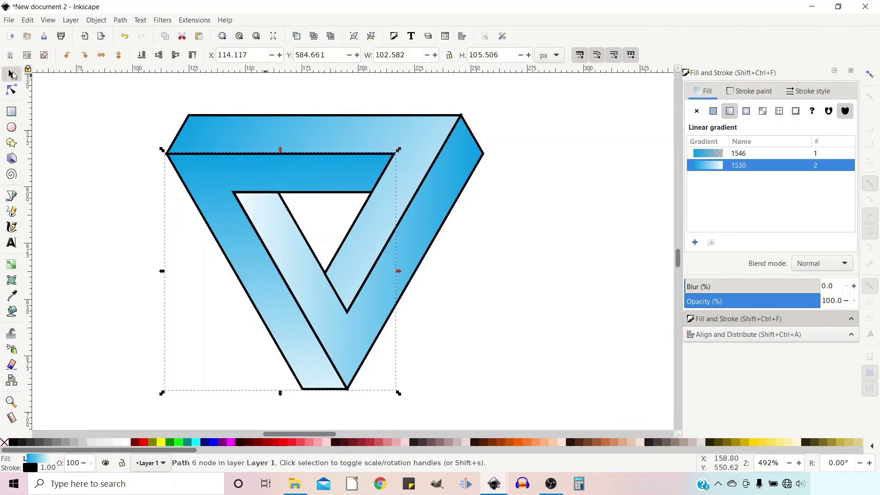
# Draw a rectangle about 539 × 330 px that covers the whole triangle with wide margins
pyautogui.scroll(2, 309, 272)
pyautogui.scroll(-4, 309, 272)
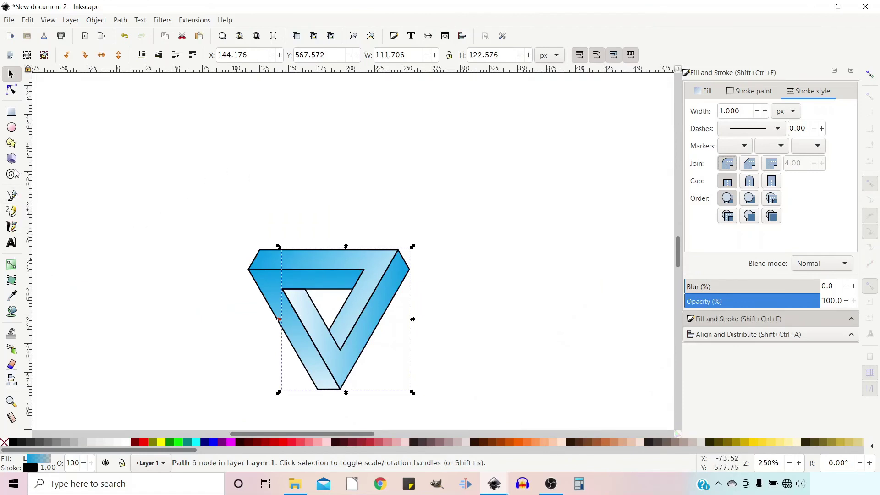
pyautogui.click(11, 111)
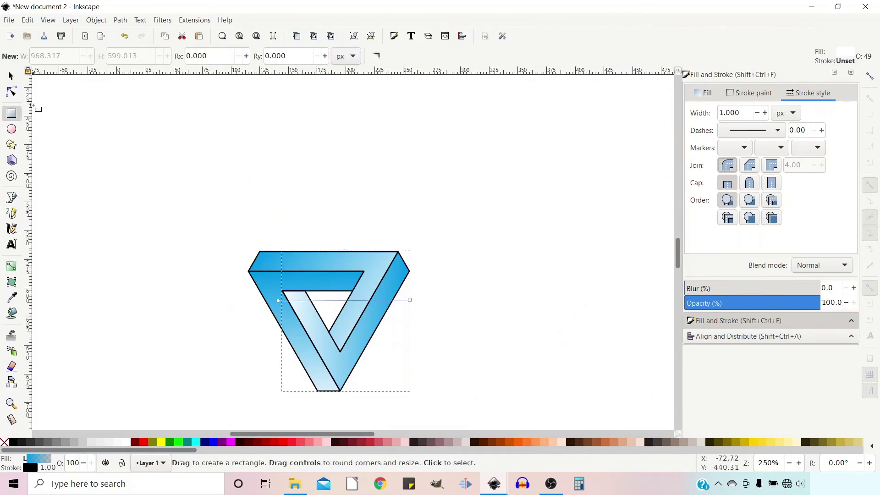
pyautogui.moveTo(41, 122); pyautogui.dragTo(639, 421)
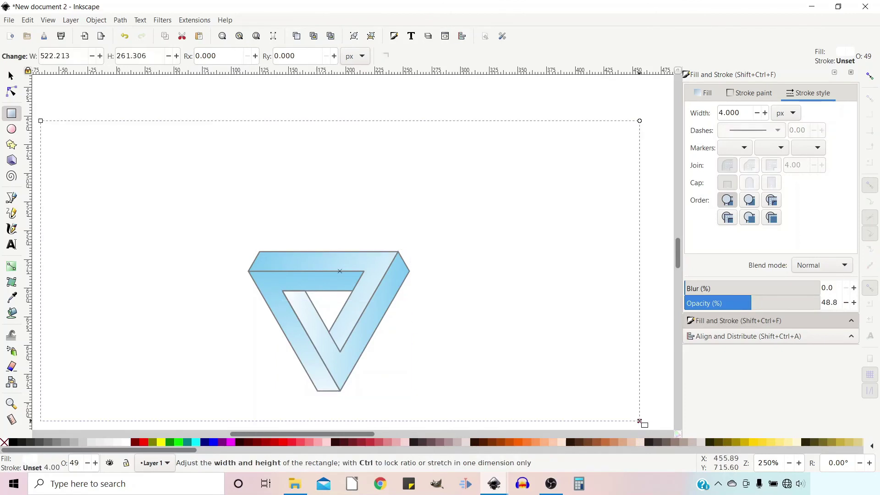
pyautogui.scroll(-2, 640, 421)
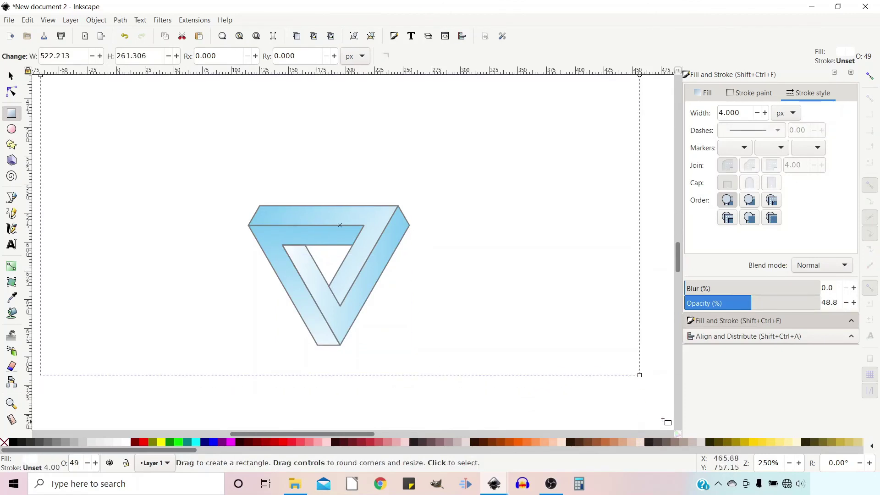
pyautogui.moveTo(641, 376); pyautogui.dragTo(659, 438)
# Fill the rectangle with black (000000ff) at 100% opacity and send it behind the triangle as a background
pyautogui.click(706, 94)
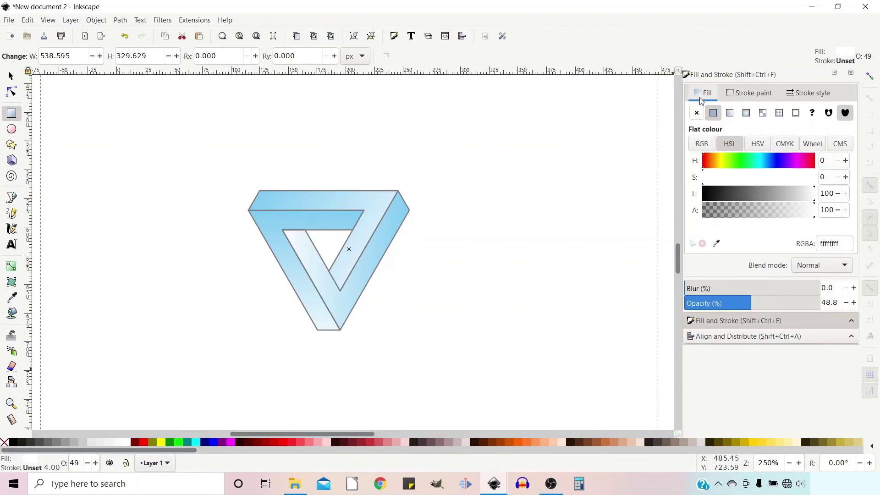
pyautogui.moveTo(728, 198); pyautogui.dragTo(679, 191)
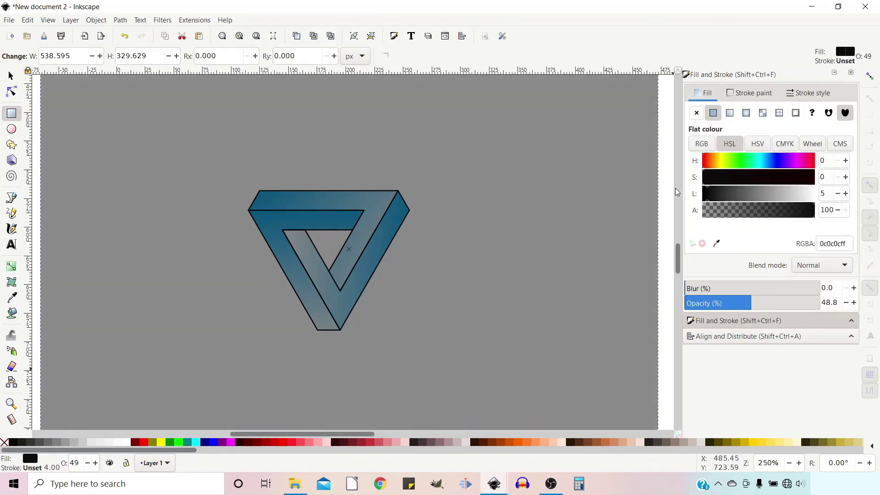
pyautogui.moveTo(747, 303); pyautogui.dragTo(847, 304)
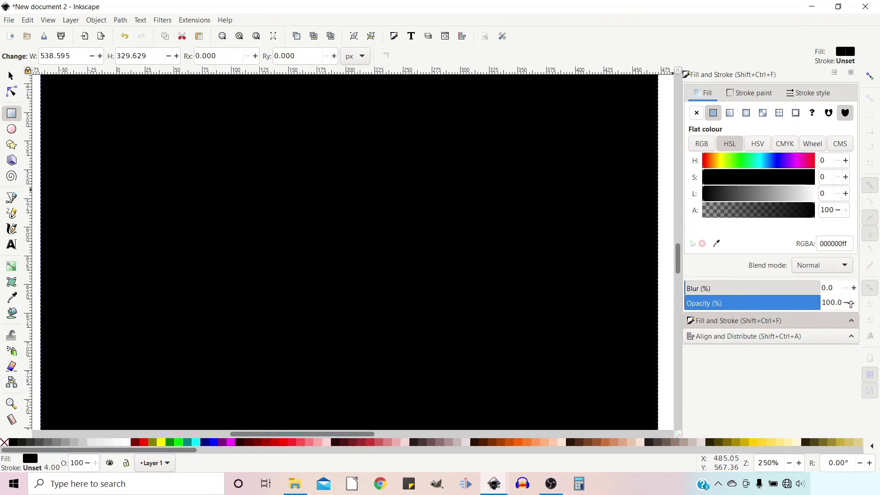
pyautogui.click(13, 78)
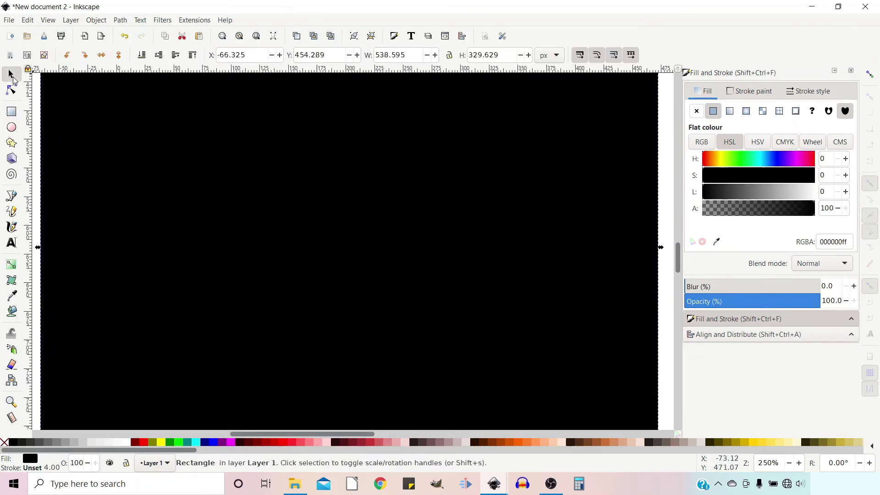
pyautogui.click(145, 58)
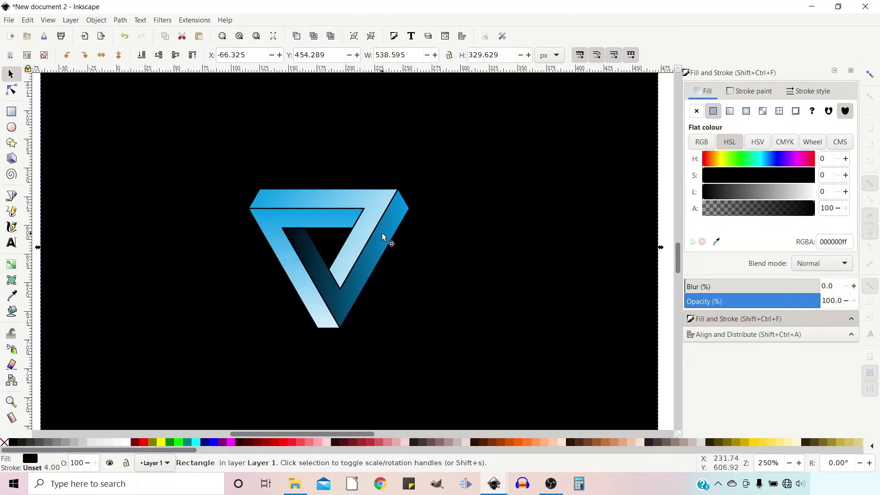
# Replace the right piece's semi-transparent gradient with the existing blue-to-white gradient 1530
pyautogui.keyDown('ctrl'); pyautogui.scroll(3, 382, 234); pyautogui.keyUp('ctrl')
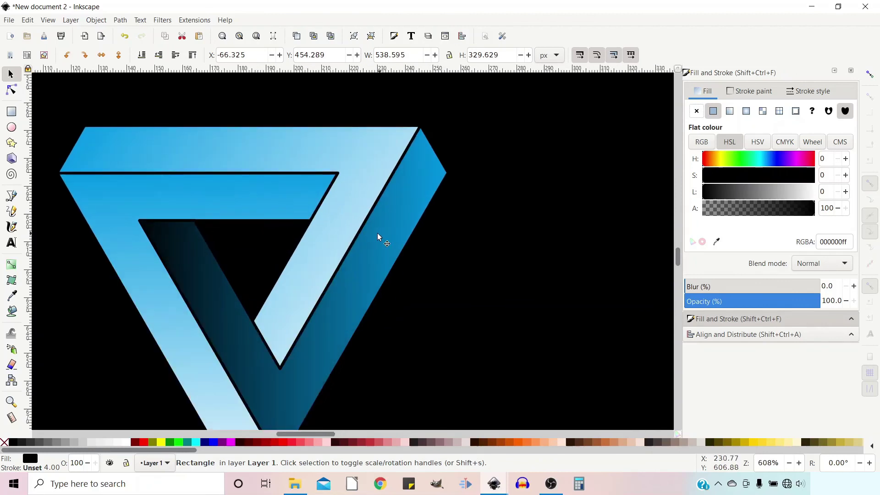
pyautogui.keyDown('ctrl'); pyautogui.scroll(-1, 378, 198); pyautogui.keyUp('ctrl')
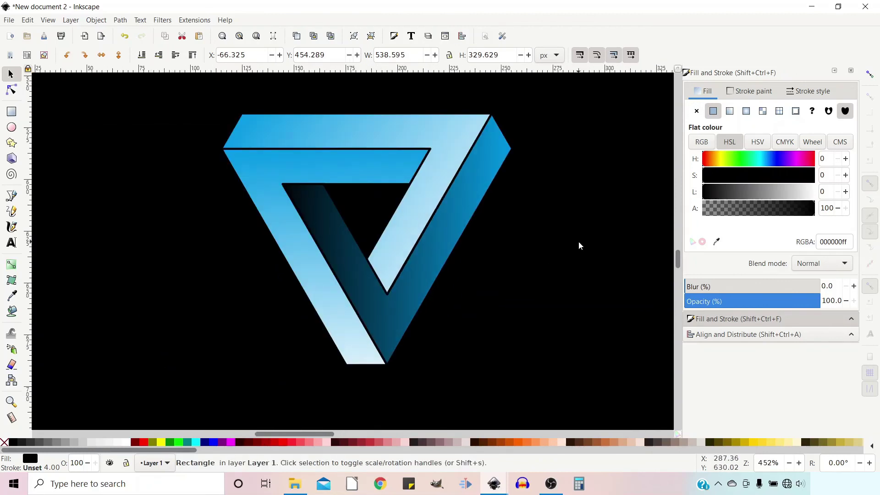
pyautogui.click(389, 326)
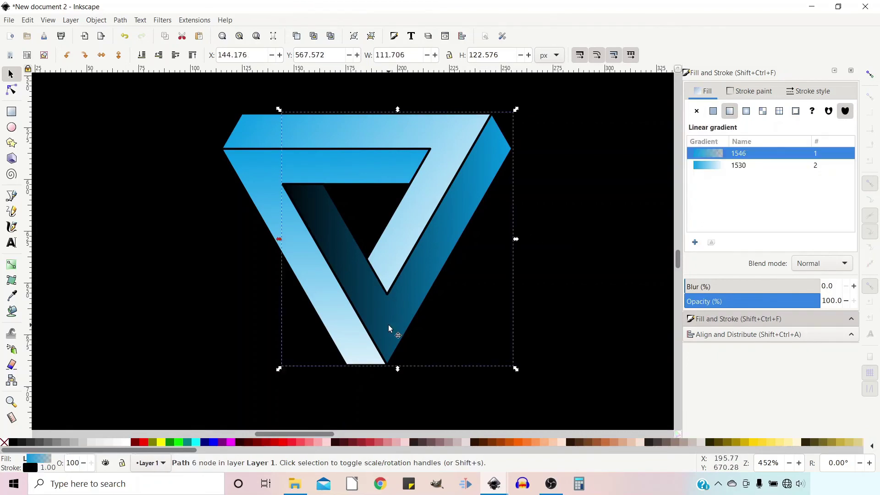
pyautogui.click(706, 166)
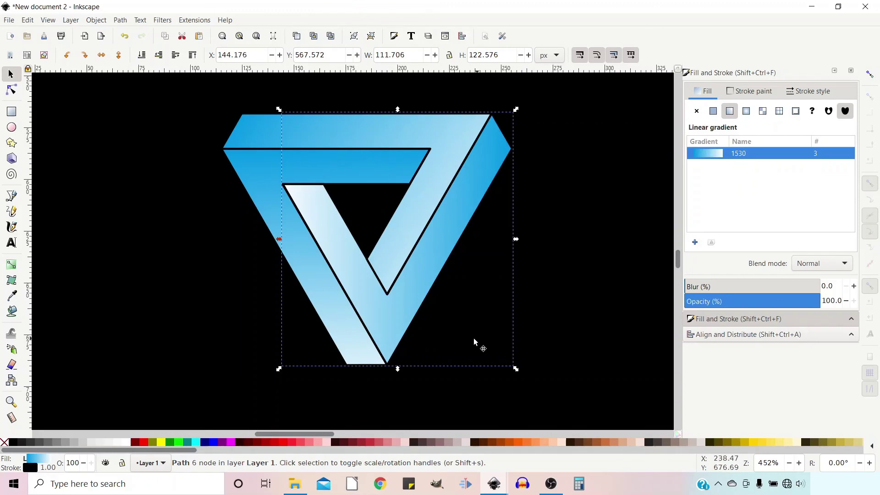
# Pull the white end of the right piece's gradient farther left beyond the piece, and select the black background rectangle
pyautogui.click(11, 264)
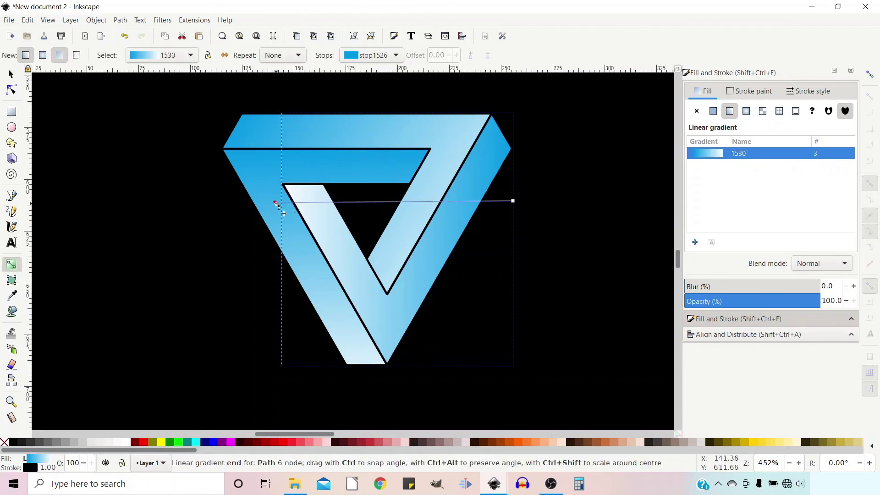
pyautogui.moveTo(263, 203); pyautogui.dragTo(233, 202)
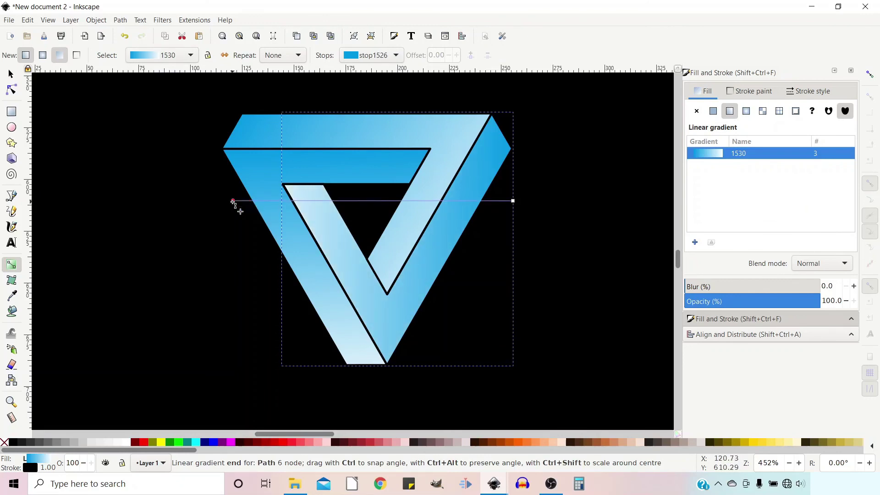
pyautogui.click(233, 202)
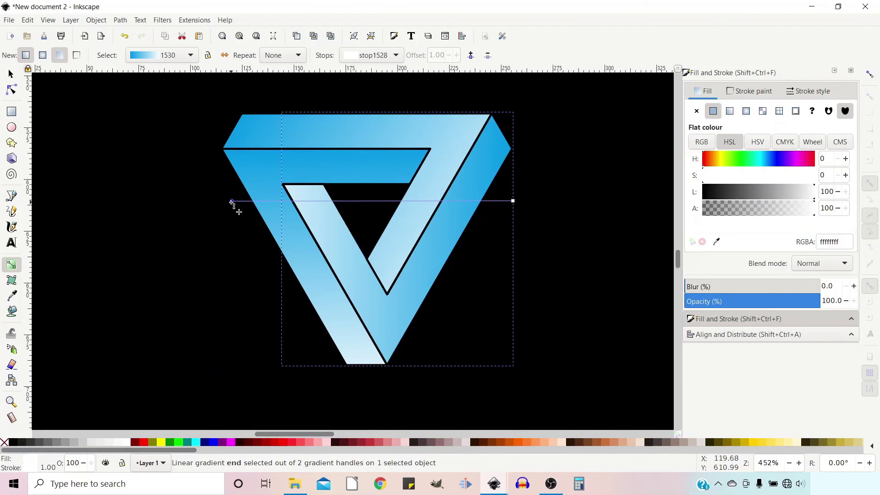
pyautogui.click(11, 74)
pyautogui.click(136, 215)
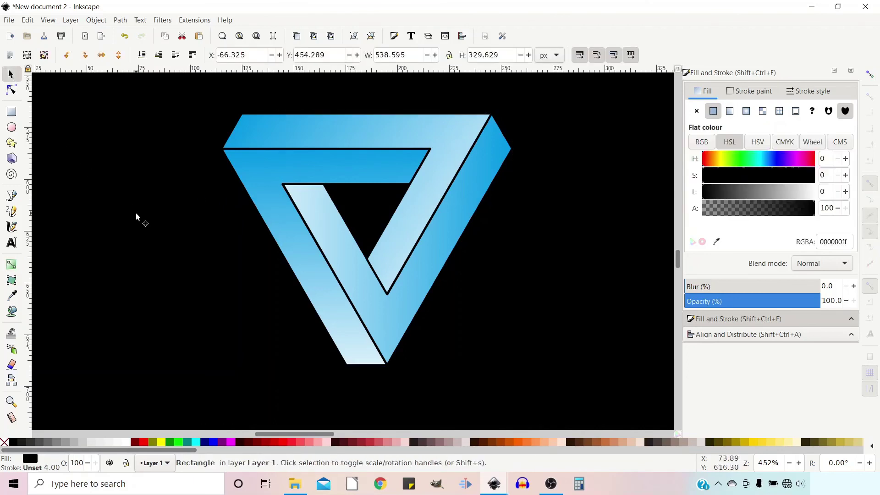